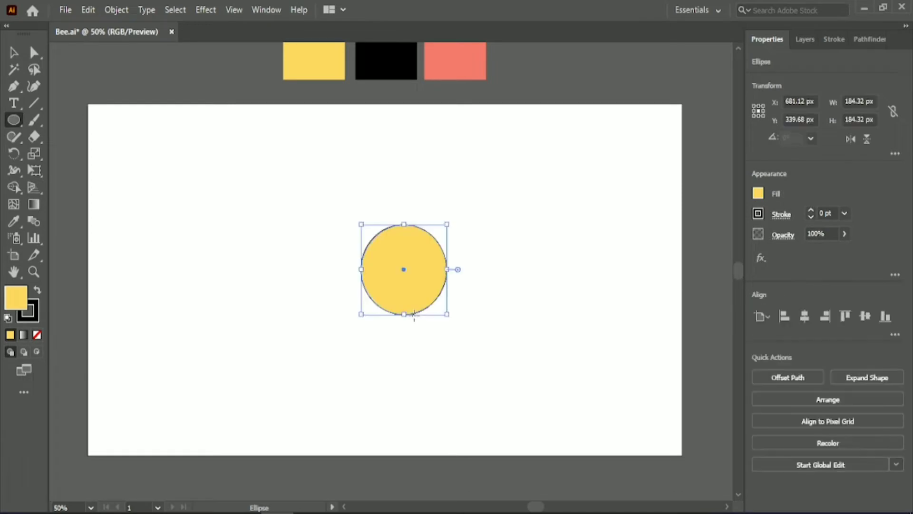
# Step: Duplicate the yellow circle and centre one of the two circles horizontally and vertically on the artboard
pyautogui.press('v')
pyautogui.click(261, 269)
pyautogui.moveTo(403, 272); pyautogui.dragTo(371, 296)
pyautogui.click(805, 316)
pyautogui.click(865, 316)
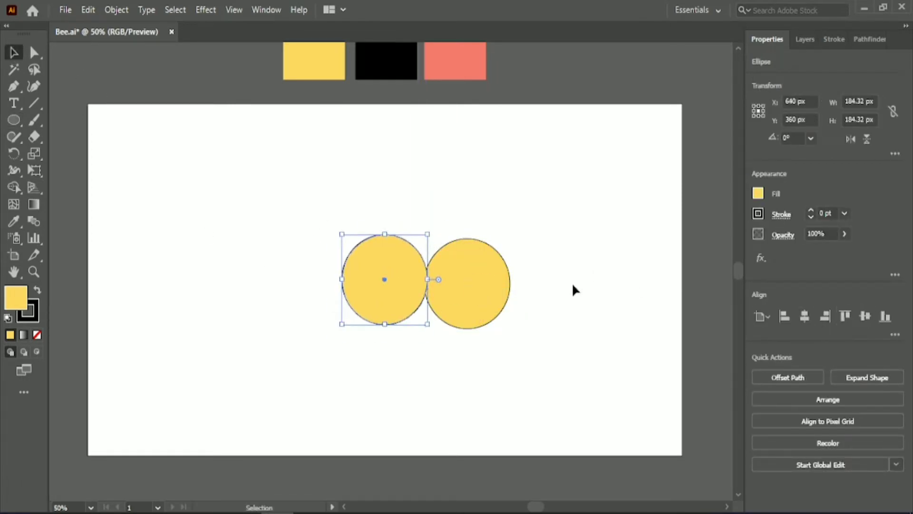
# Step: Move the other yellow circle to overlap the centred circle's upper-right edge and bring it to the front
pyautogui.click(573, 286)
pyautogui.moveTo(480, 286); pyautogui.dragTo(469, 257)
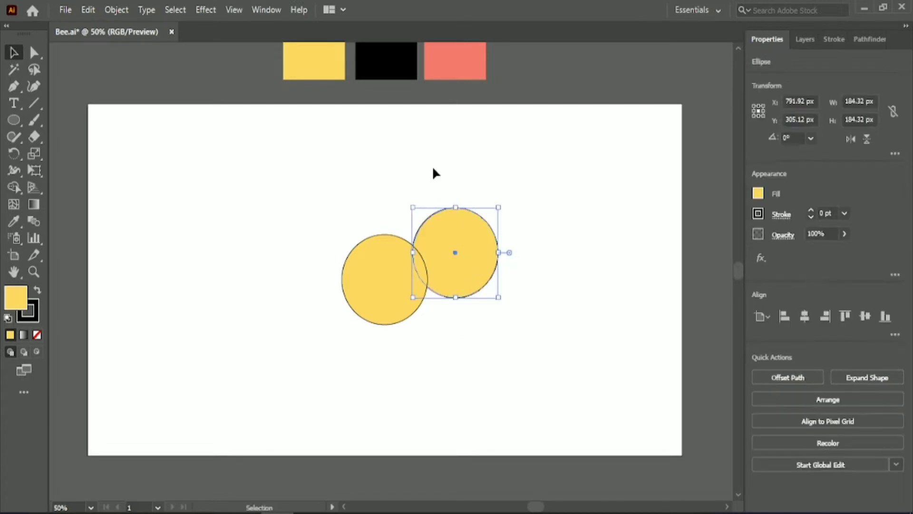
pyautogui.click(431, 164)
pyautogui.rightClick(428, 257)
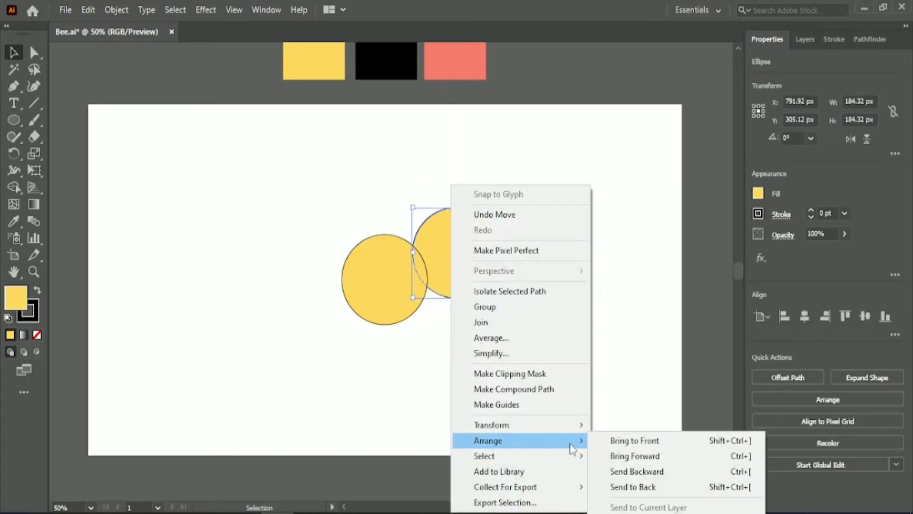
pyautogui.click(623, 381)
pyautogui.click(552, 362)
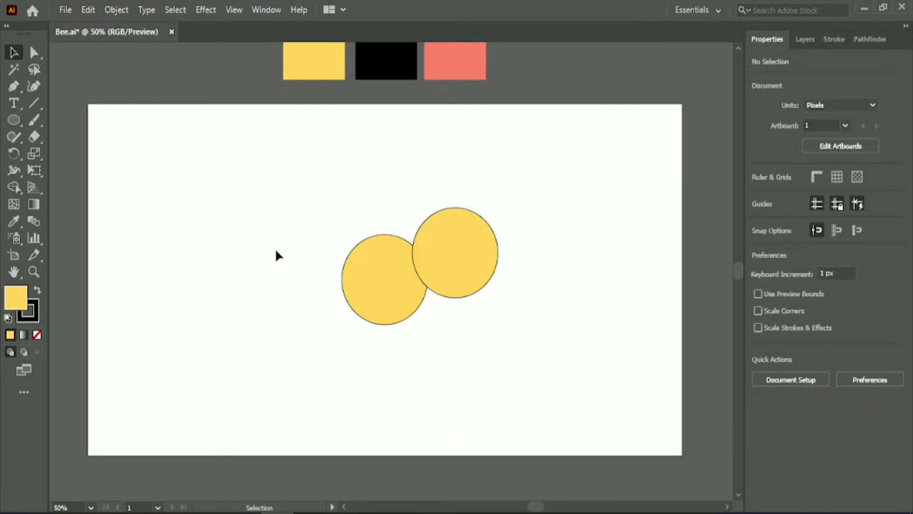
# Step: Duplicate both circles into the artboard's lower-left area and place an enlarged copy of the duplicated right circle above them
pyautogui.moveTo(364, 167); pyautogui.dragTo(469, 301)
pyautogui.moveTo(471, 242); pyautogui.dragTo(286, 311)
pyautogui.click(365, 189)
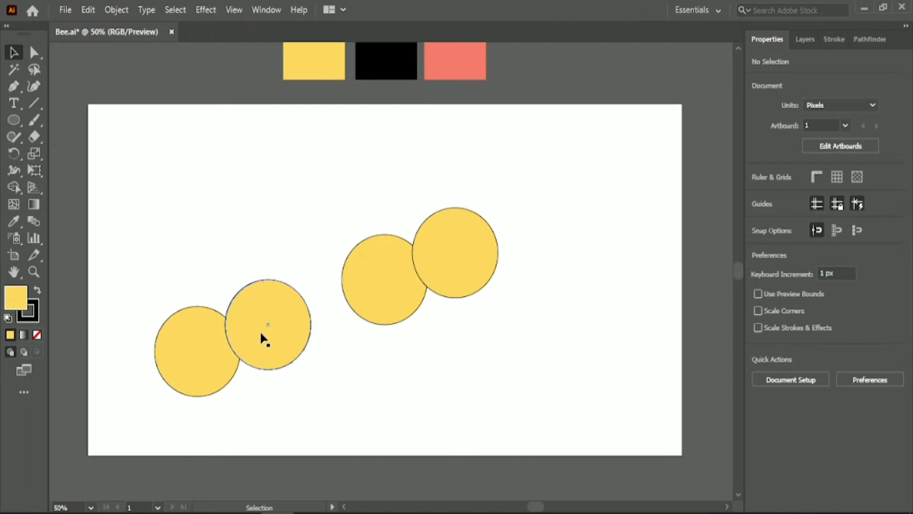
pyautogui.moveTo(261, 333); pyautogui.dragTo(218, 223)
pyautogui.moveTo(269, 171); pyautogui.dragTo(304, 149)
# Step: Remove the fill from the enlarged circle and the right circle of the lower-left pair, and give both a 3 pt stroke
pyautogui.keyDown('shift'); pyautogui.click(278, 317); pyautogui.keyUp('shift')
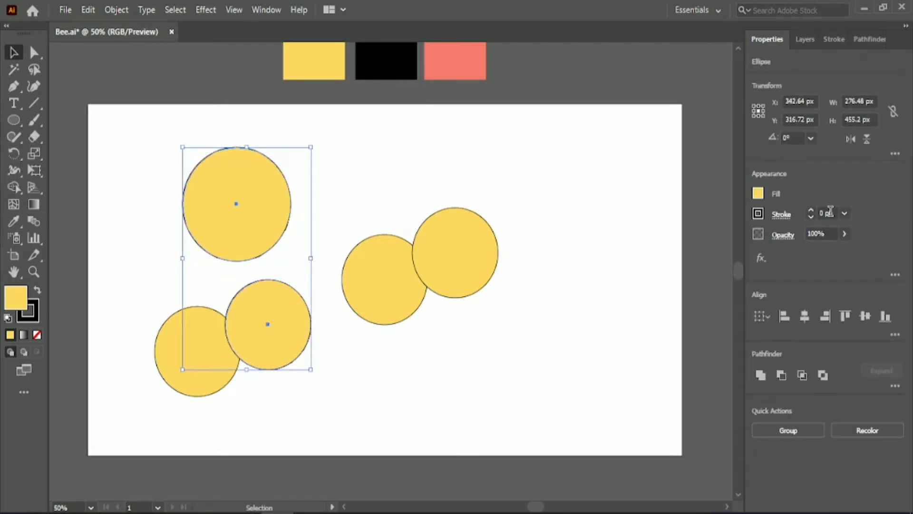
pyautogui.click(758, 194)
pyautogui.click(613, 242)
pyautogui.click(828, 213)
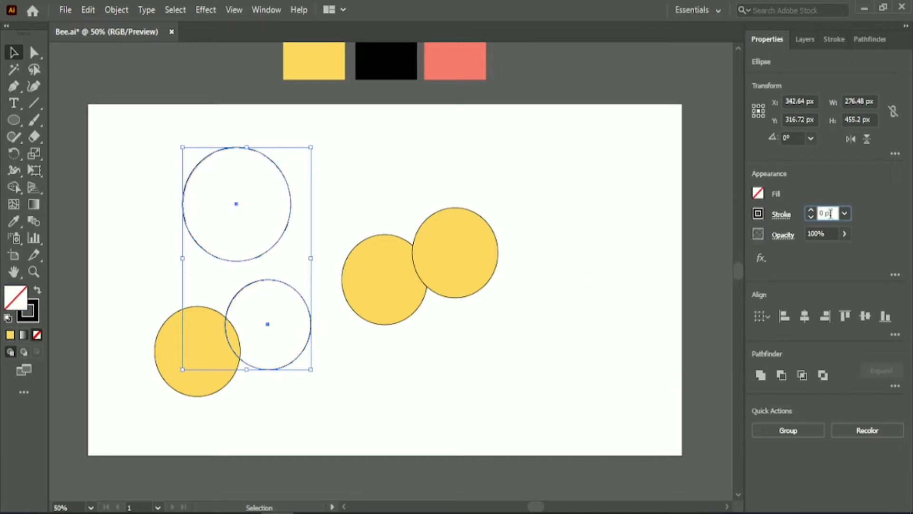
pyautogui.click(418, 360)
# Step: Place the larger outlined circle around the smaller one, scale it to about 243 px and align their centres
pyautogui.moveTo(291, 218); pyautogui.dragTo(317, 339)
pyautogui.moveTo(217, 324); pyautogui.dragTo(210, 324)
pyautogui.moveTo(261, 231); pyautogui.dragTo(272, 279)
pyautogui.click(272, 280)
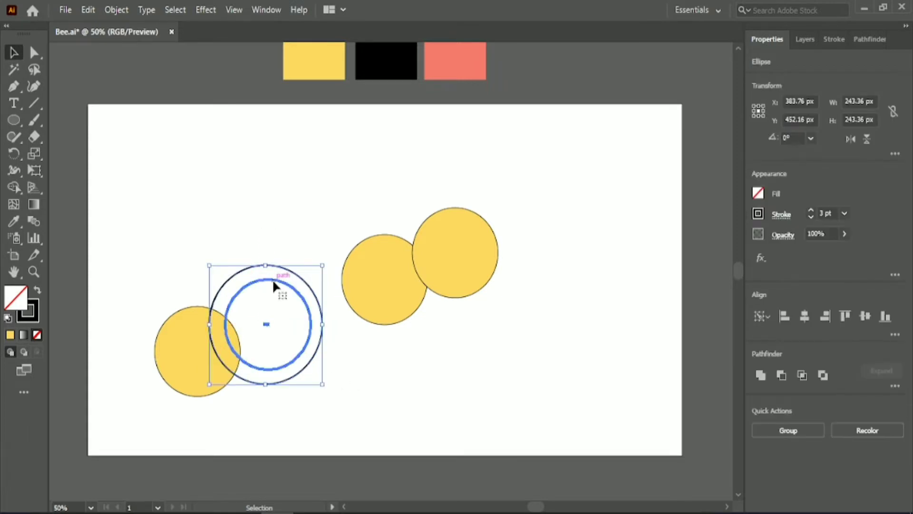
pyautogui.click(804, 317)
pyautogui.click(380, 411)
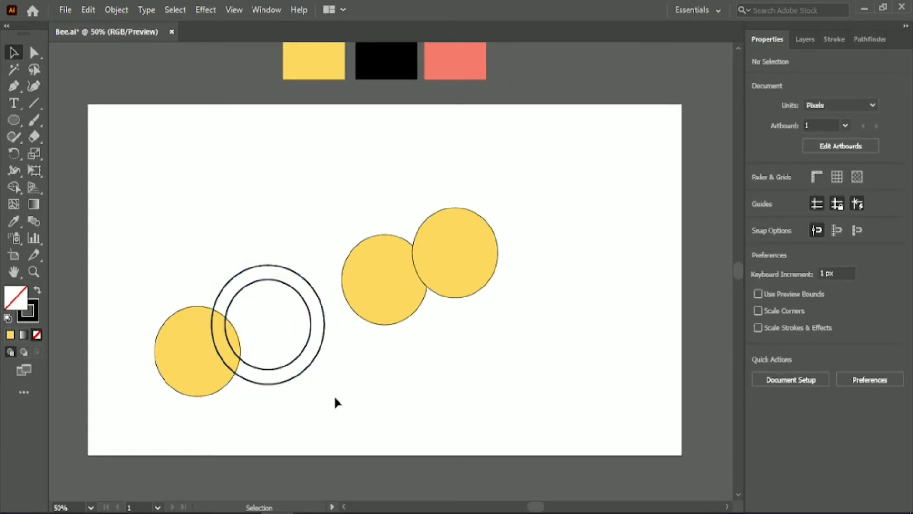
# Step: Duplicate the outer ring, scale the copy to about 327 px and centre it around the existing rings
pyautogui.moveTo(305, 371); pyautogui.dragTo(238, 245)
pyautogui.moveTo(254, 201); pyautogui.dragTo(304, 208)
pyautogui.moveTo(221, 198); pyautogui.dragTo(268, 324)
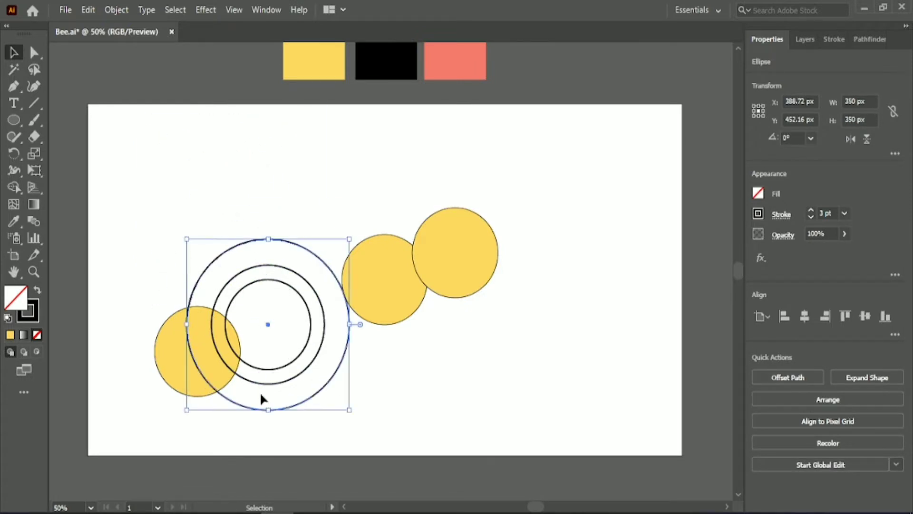
pyautogui.moveTo(187, 324); pyautogui.dragTo(191, 324)
pyautogui.keyDown('shift'); pyautogui.click(319, 351); pyautogui.keyUp('shift')
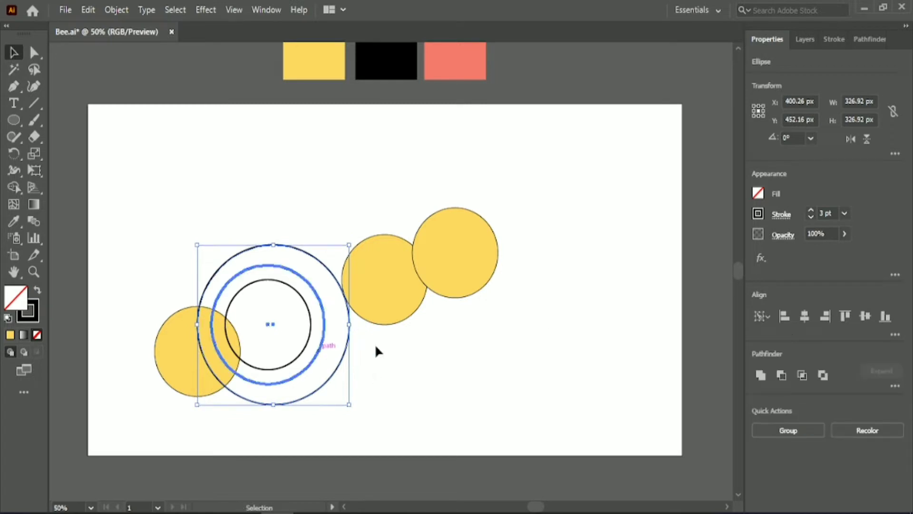
pyautogui.click(428, 407)
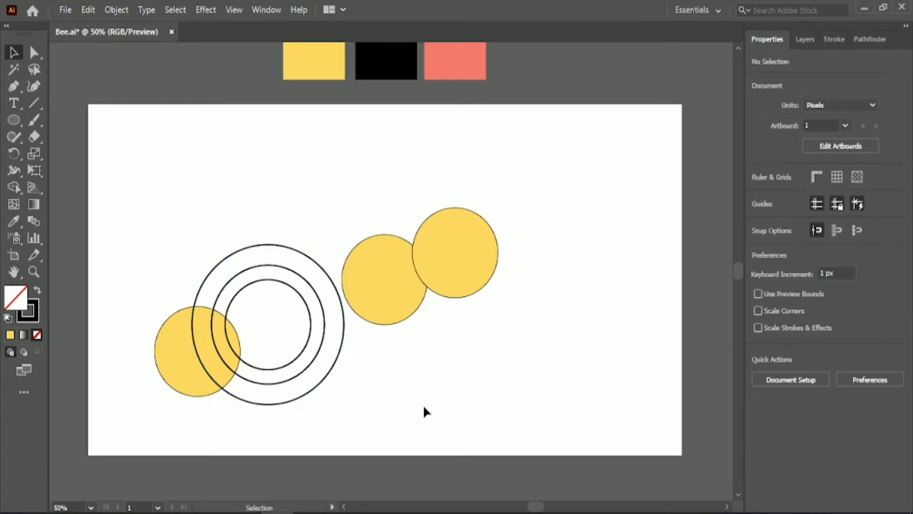
# Step: Enlarge the middle ring to about 252 px and realign its centre with the other rings
pyautogui.click(289, 380)
pyautogui.moveTo(324, 265); pyautogui.dragTo(330, 260)
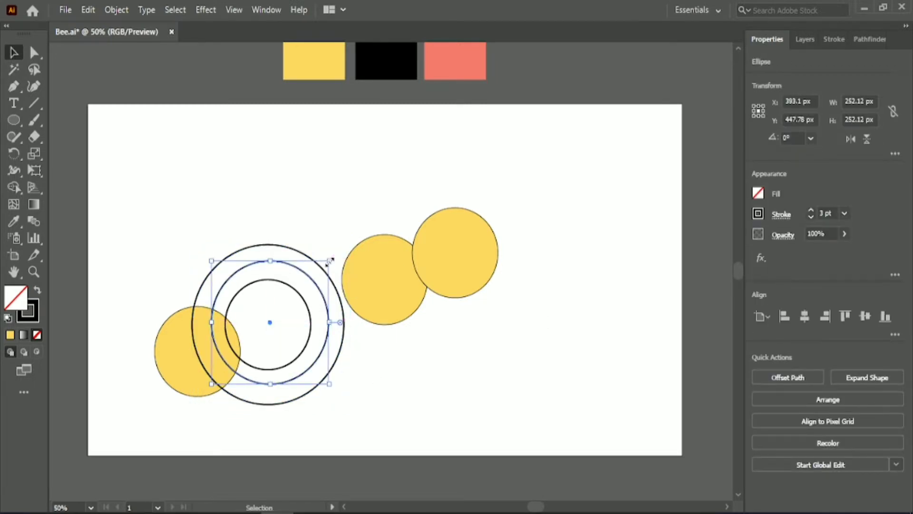
pyautogui.keyDown('shift'); pyautogui.click(310, 328); pyautogui.keyUp('shift')
pyautogui.click(864, 316)
pyautogui.click(408, 403)
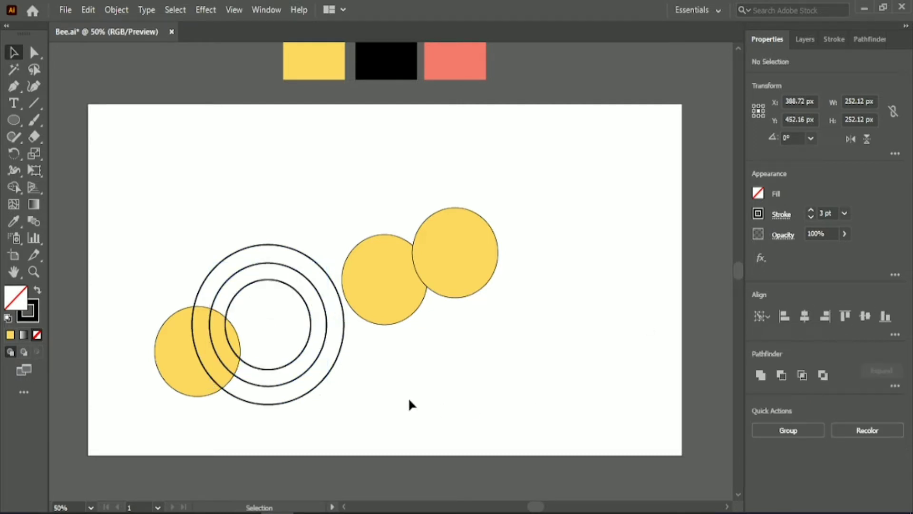
# Step: Duplicate the outermost ring to the artboard's right side and enlarge the copy to about 407 px
pyautogui.click(315, 394)
pyautogui.moveTo(264, 323); pyautogui.dragTo(624, 318)
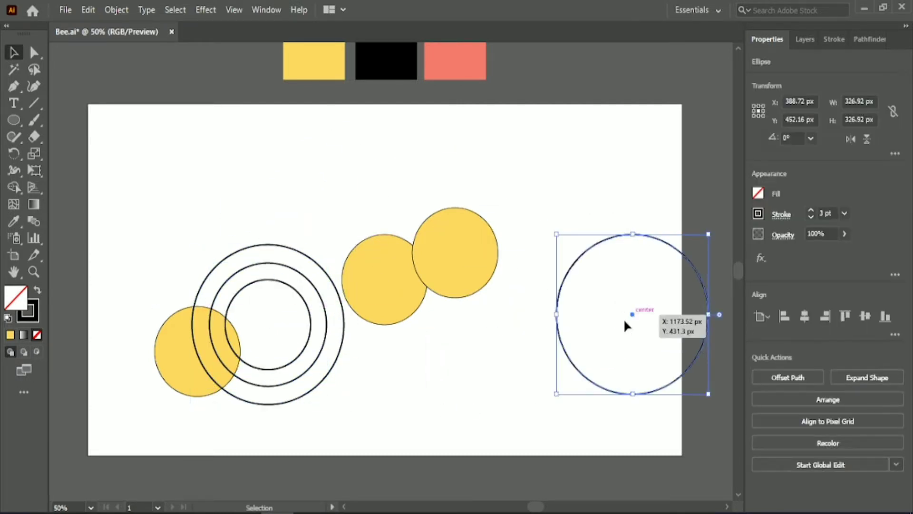
pyautogui.moveTo(547, 315); pyautogui.dragTo(520, 315)
# Step: Align the new large ring's centre horizontally and vertically with the concentric rings
pyautogui.click(332, 374)
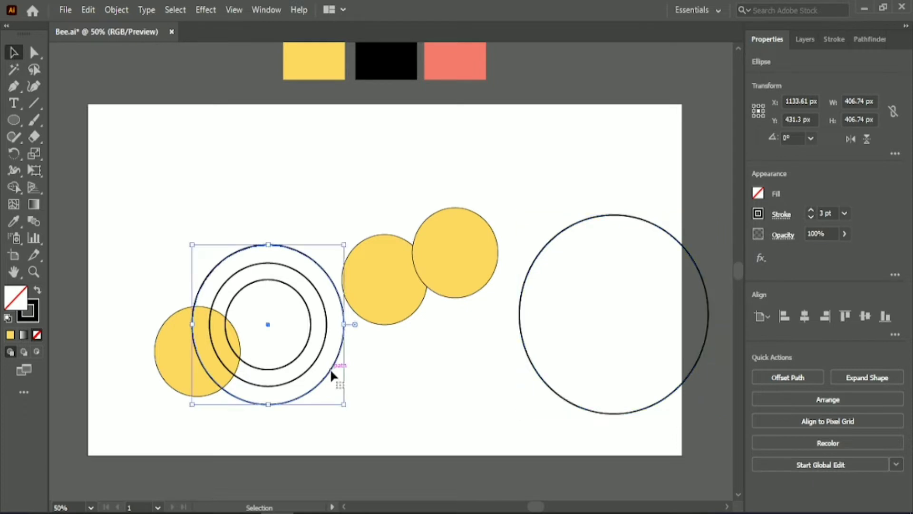
pyautogui.keyDown('shift'); pyautogui.click(535, 369); pyautogui.keyUp('shift')
pyautogui.click(321, 375)
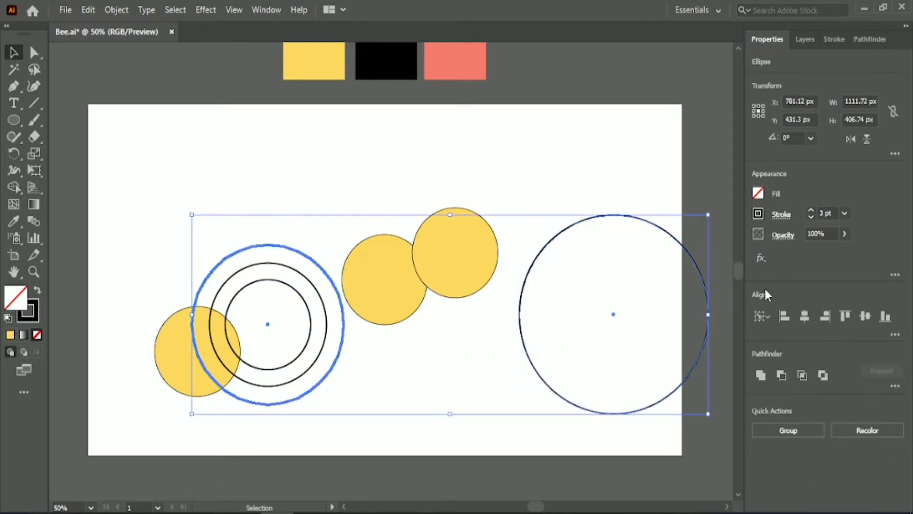
pyautogui.click(805, 316)
pyautogui.click(865, 316)
pyautogui.click(474, 341)
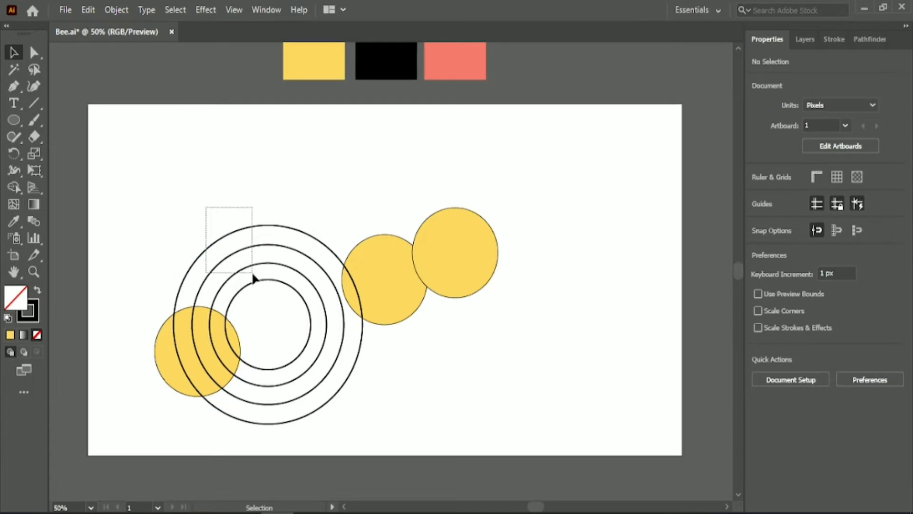
# Step: Scale the three outer rings together to about 429 px wide, then nudge them 3 px down and 3 px right
pyautogui.moveTo(252, 271); pyautogui.dragTo(252, 271)
pyautogui.moveTo(173, 325); pyautogui.dragTo(163, 326)
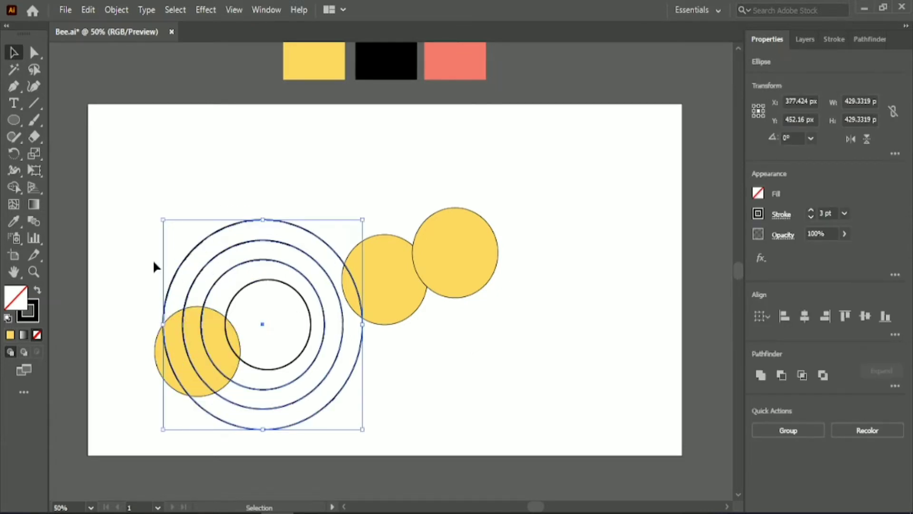
pyautogui.press('Down')
pyautogui.press('Down')
pyautogui.press('Down')
pyautogui.press('Right')
pyautogui.press('Right')
pyautogui.press('Right')
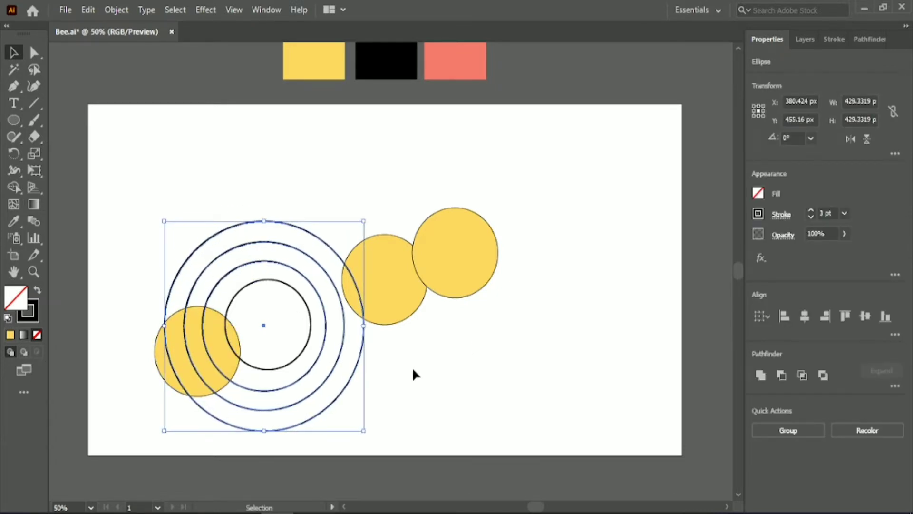
# Step: Group the three outer rings and align the group's centre with the innermost circle
pyautogui.moveTo(261, 176); pyautogui.dragTo(280, 292)
pyautogui.moveTo(257, 192); pyautogui.dragTo(290, 297)
pyautogui.click(788, 431)
pyautogui.click(304, 306)
pyautogui.click(808, 317)
pyautogui.click(865, 316)
pyautogui.click(545, 369)
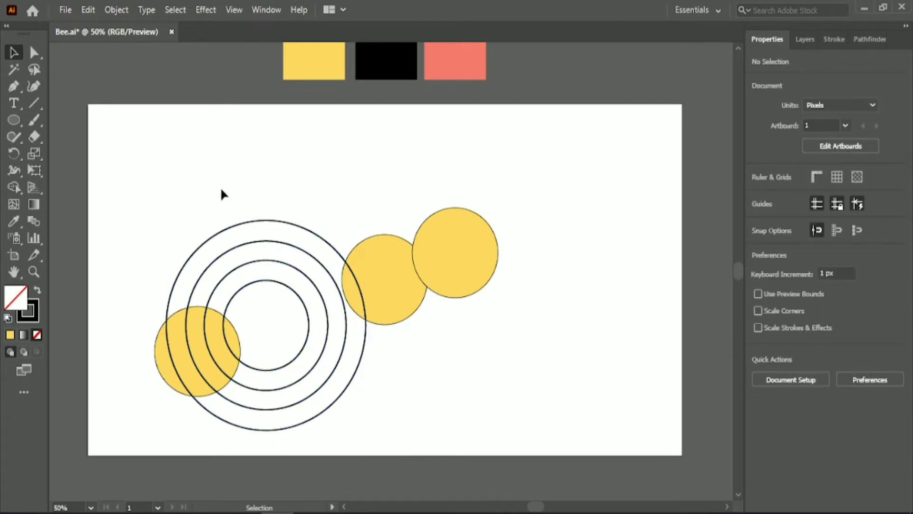
# Step: Ungroup the three outer rings
pyautogui.moveTo(221, 188); pyautogui.dragTo(270, 291)
pyautogui.click(248, 201)
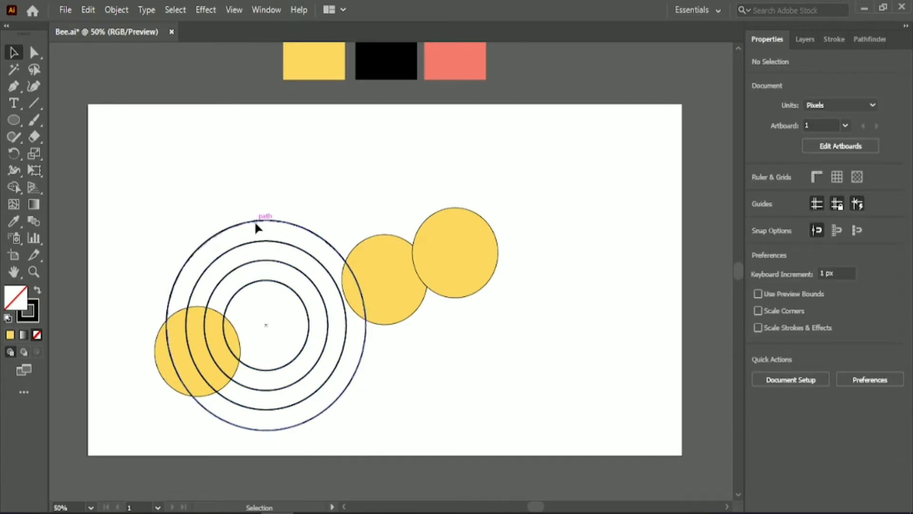
pyautogui.click(296, 266)
pyautogui.click(197, 188)
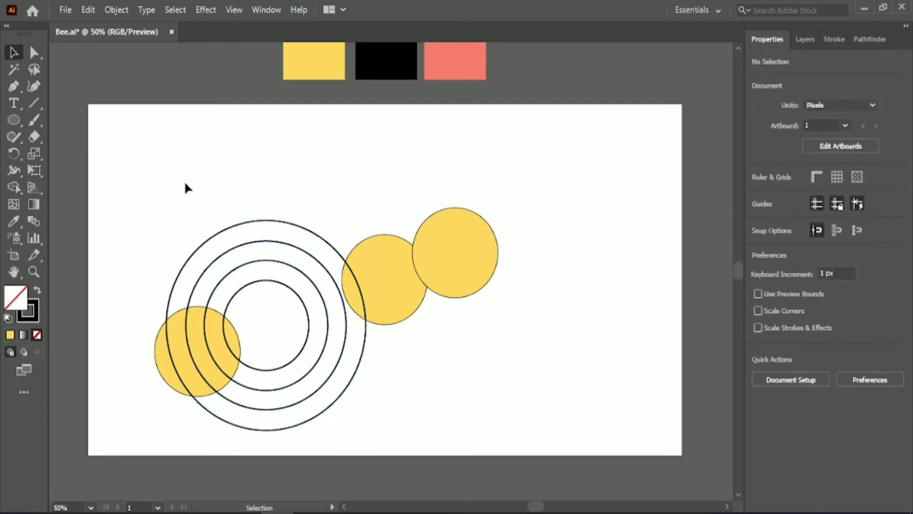
# Step: Fill the lower-left yellow circle with black sampled from the black swatch above the artboard
pyautogui.click(161, 369)
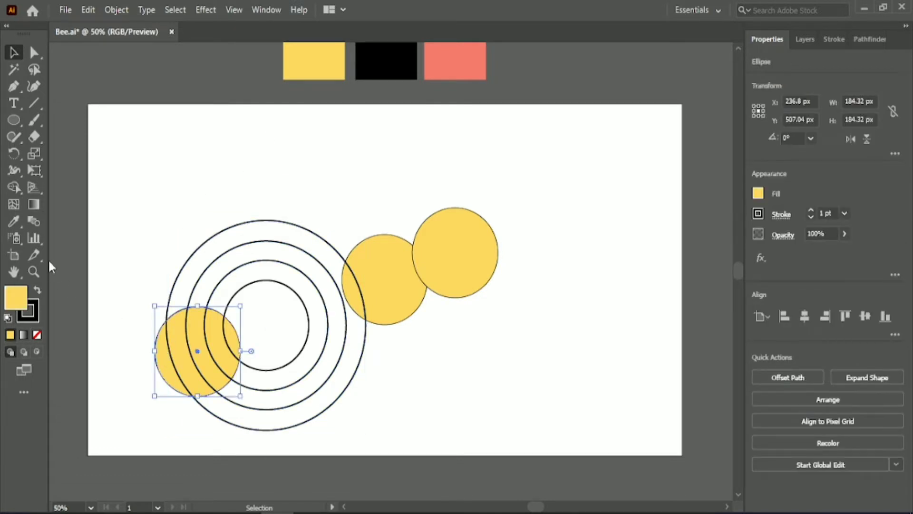
pyautogui.click(14, 220)
pyautogui.click(377, 64)
pyautogui.click(14, 52)
# Step: Fill the outermost ring with yellow sampled from the yellow swatch above the artboard
pyautogui.moveTo(234, 173); pyautogui.dragTo(284, 289)
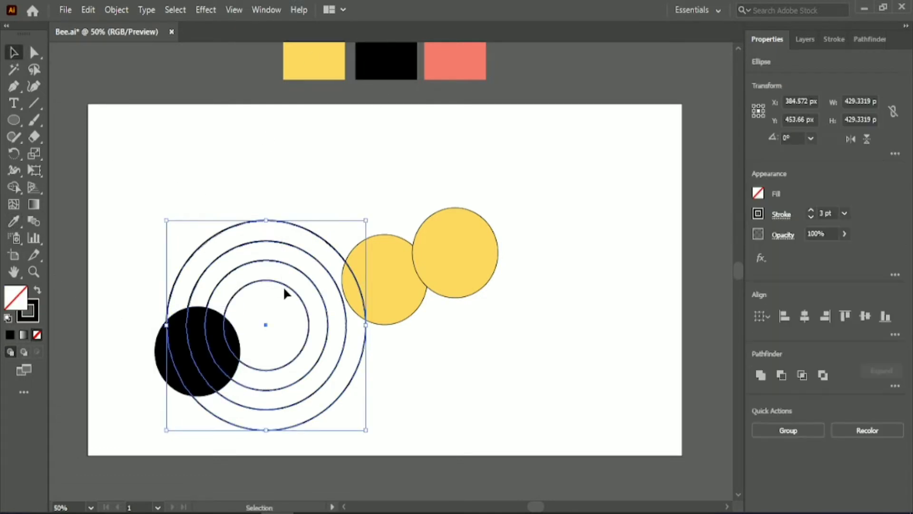
pyautogui.click(224, 164)
pyautogui.click(269, 221)
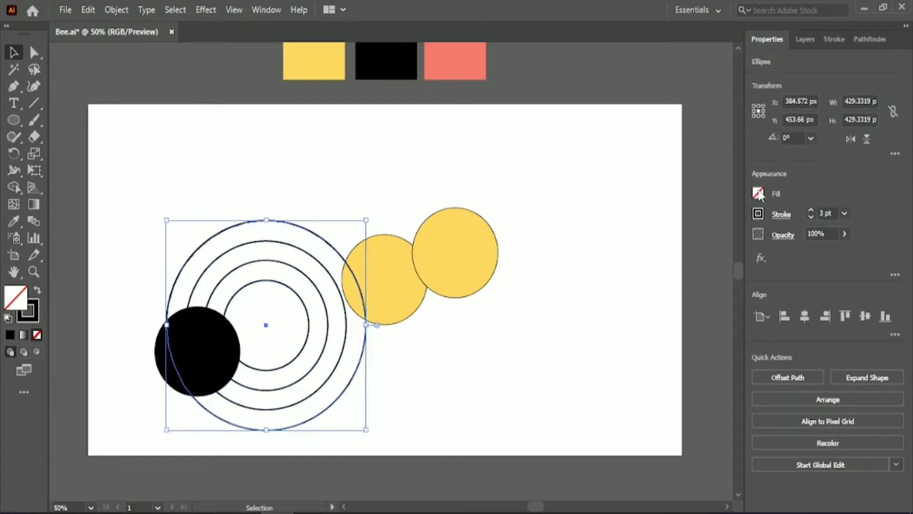
pyautogui.click(14, 220)
pyautogui.click(316, 62)
pyautogui.click(14, 53)
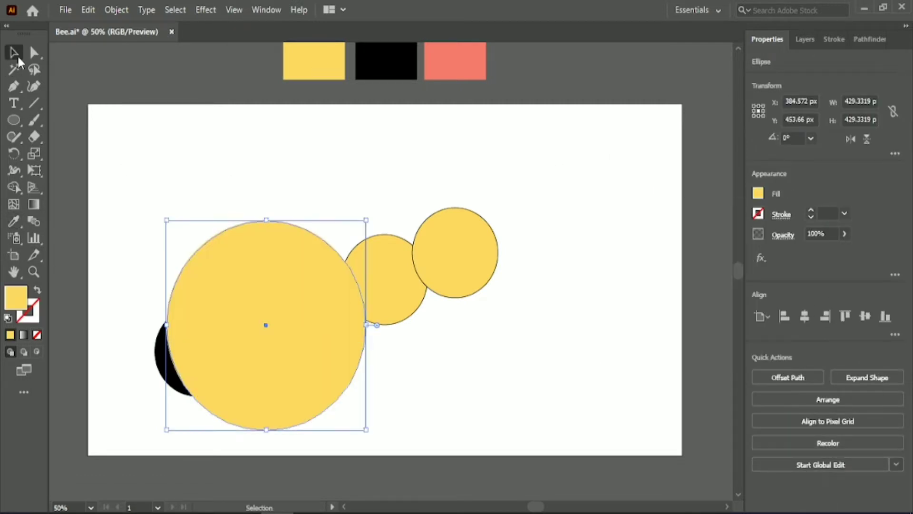
pyautogui.click(250, 204)
# Step: Move the original pair of overlapping yellow circles to the artboard's upper-right area
pyautogui.moveTo(402, 174); pyautogui.dragTo(458, 253)
pyautogui.moveTo(459, 253); pyautogui.dragTo(624, 181)
pyautogui.click(400, 190)
# Step: Send the large yellow circle to the back, behind the rings and the black circle
pyautogui.click(263, 224)
pyautogui.rightClick(275, 245)
pyautogui.moveTo(351, 495)
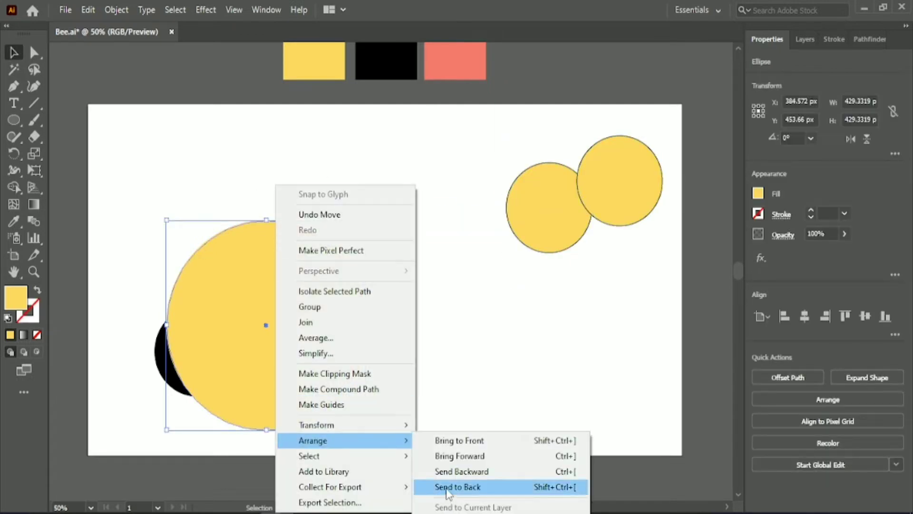
pyautogui.click(442, 483)
pyautogui.click(450, 351)
# Step: Swap the largest remaining ring's black stroke to a black fill and send the circle to the back
pyautogui.click(346, 306)
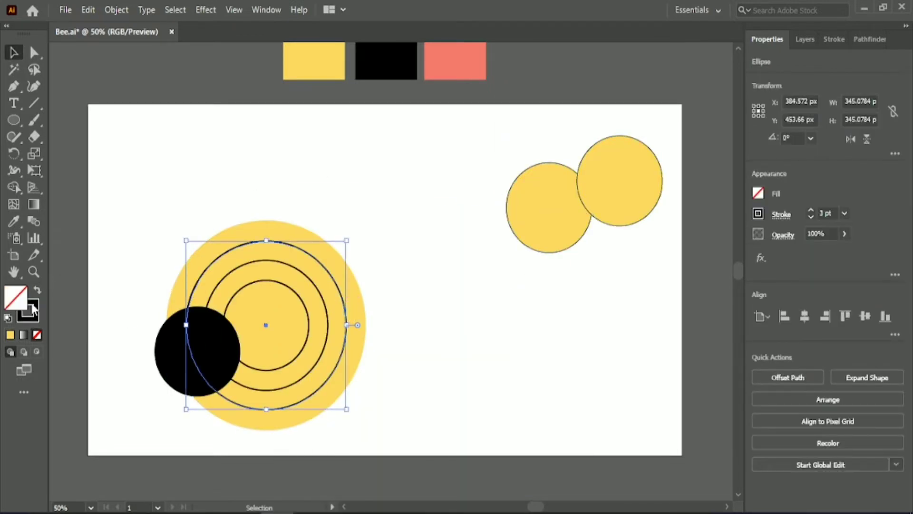
pyautogui.hotkey('shift', 'x')
pyautogui.click(162, 222)
pyautogui.rightClick(285, 290)
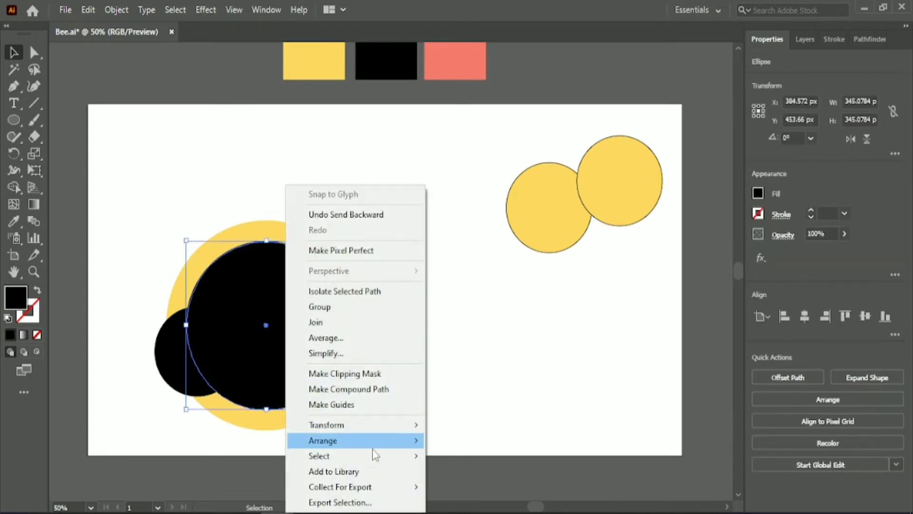
pyautogui.moveTo(373, 439)
pyautogui.click(468, 485)
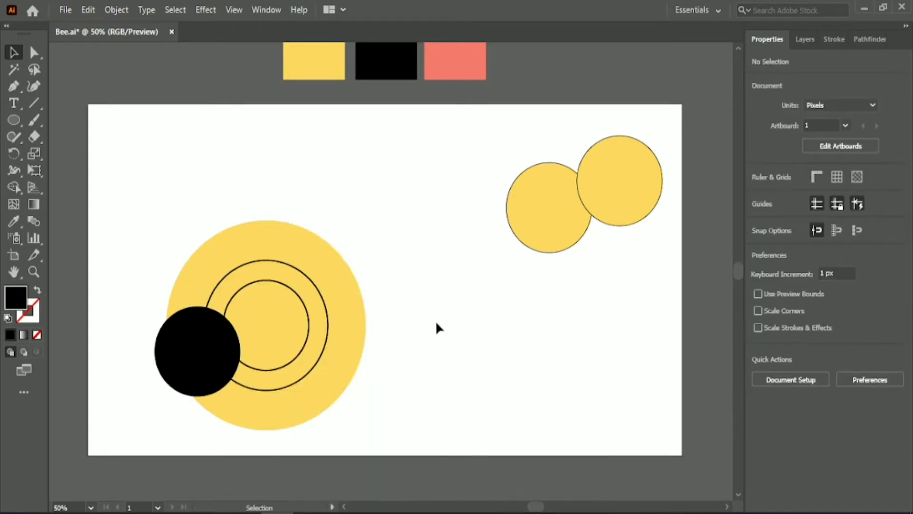
# Step: Fill the next smaller ring with yellow sampled from the large circle and send it to the back
pyautogui.click(327, 322)
pyautogui.click(16, 226)
pyautogui.click(243, 238)
pyautogui.press('v')
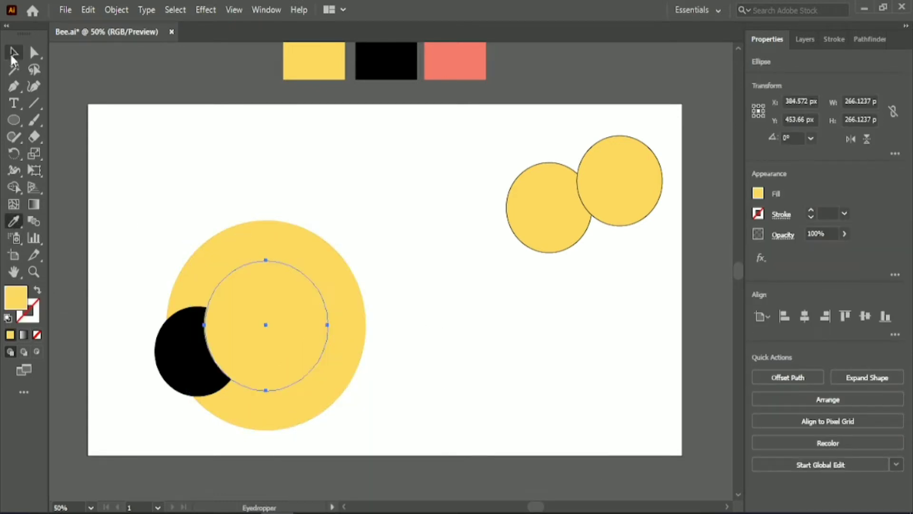
pyautogui.rightClick(296, 312)
pyautogui.moveTo(356, 447)
pyautogui.hotkey('ctrl', 'z')
pyautogui.click(444, 367)
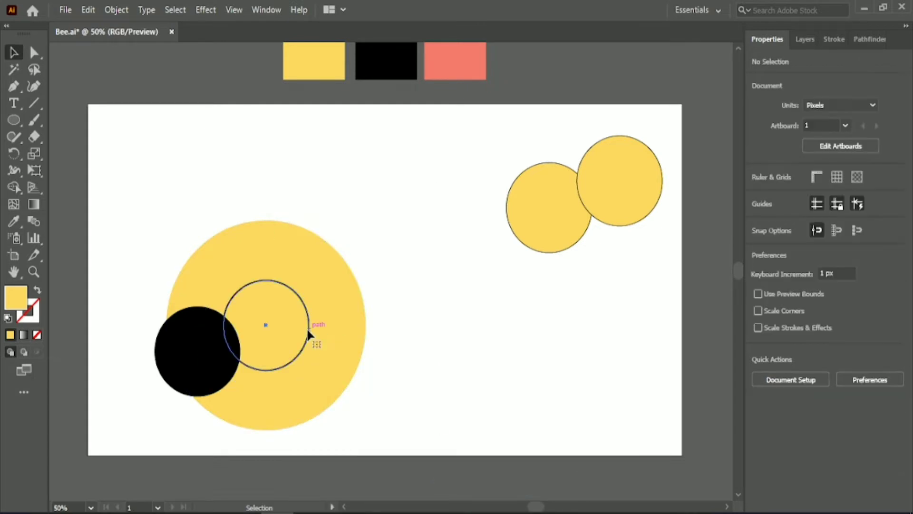
# Step: Send the outermost large yellow circle to the back, behind the other concentric circles
pyautogui.click(309, 334)
pyautogui.moveTo(151, 205); pyautogui.dragTo(333, 373)
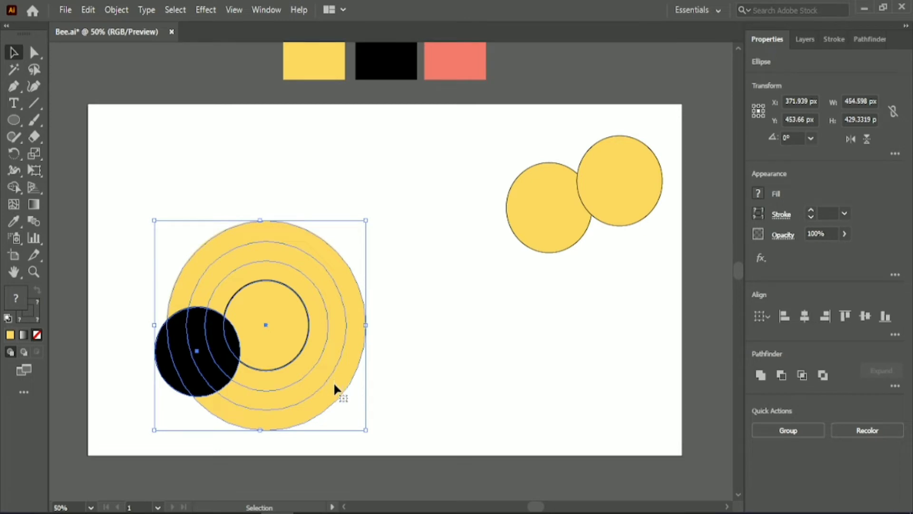
pyautogui.click(395, 292)
pyautogui.rightClick(289, 244)
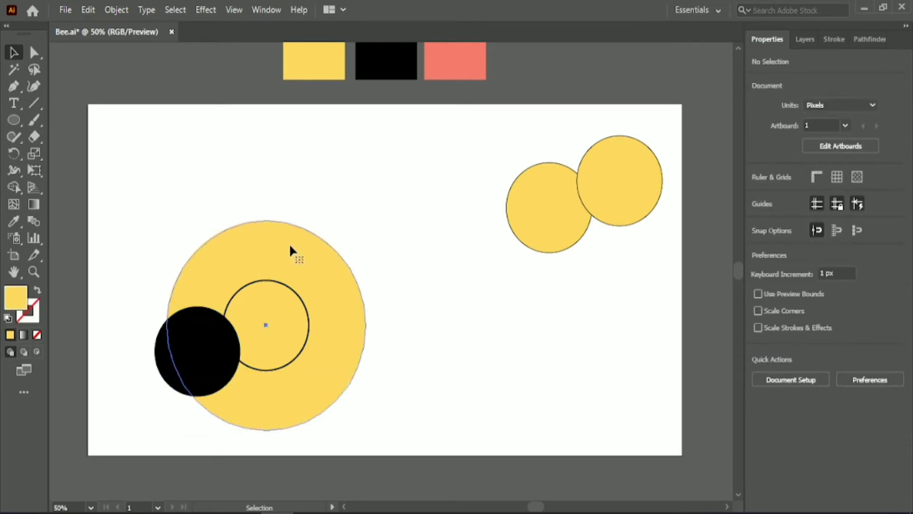
pyautogui.moveTo(352, 442)
pyautogui.click(440, 483)
pyautogui.click(403, 352)
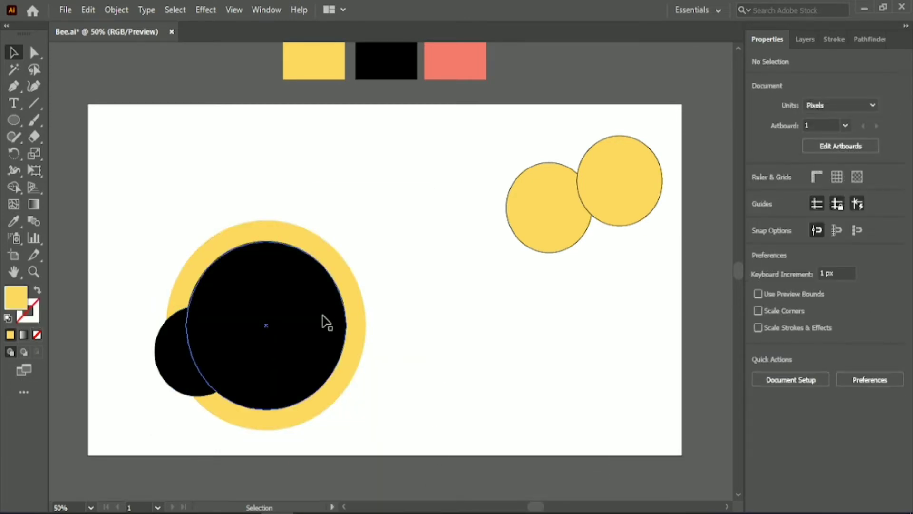
# Step: In outline view, bring the three inner concentric circles to the front one by one, from the smallest outwards
pyautogui.hotkey('ctrl', 'y')
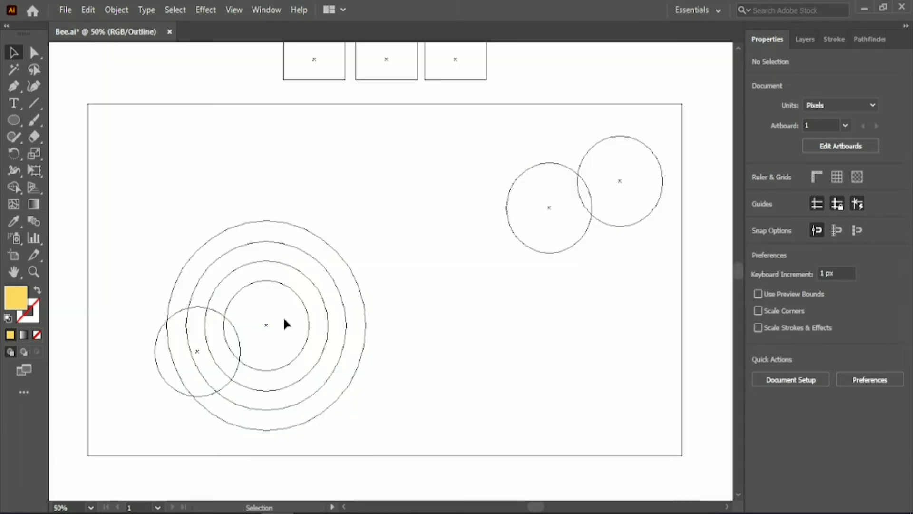
pyautogui.click(297, 292)
pyautogui.rightClick(297, 293)
pyautogui.moveTo(326, 436)
pyautogui.click(485, 436)
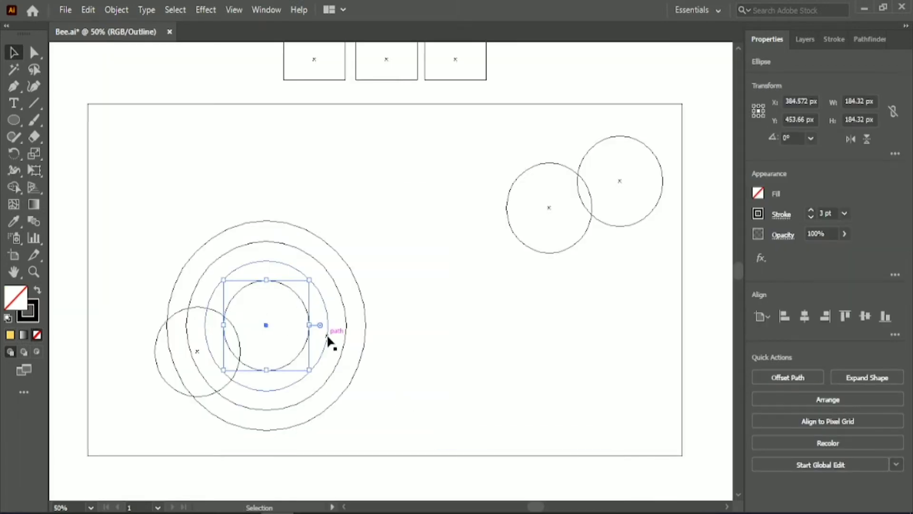
pyautogui.rightClick(328, 336)
pyautogui.moveTo(361, 261)
pyautogui.click(465, 261)
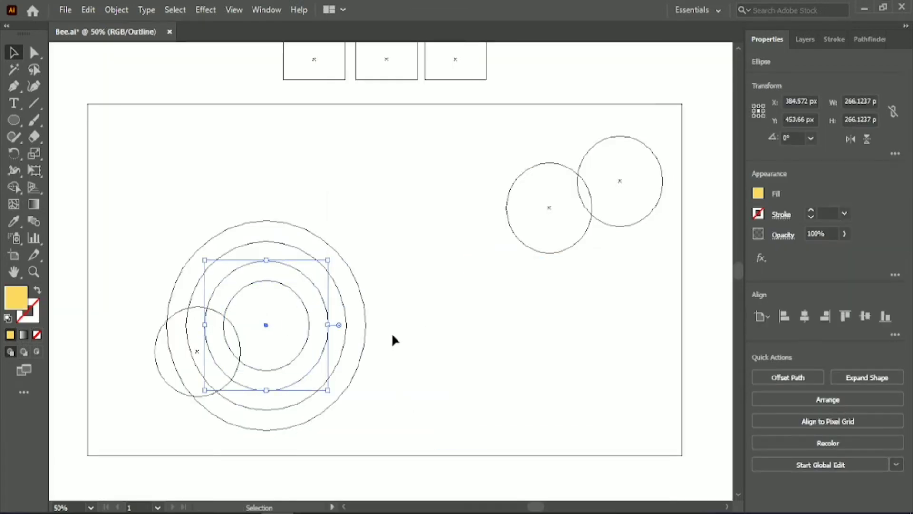
pyautogui.rightClick(346, 334)
pyautogui.moveTo(428, 260)
pyautogui.click(509, 261)
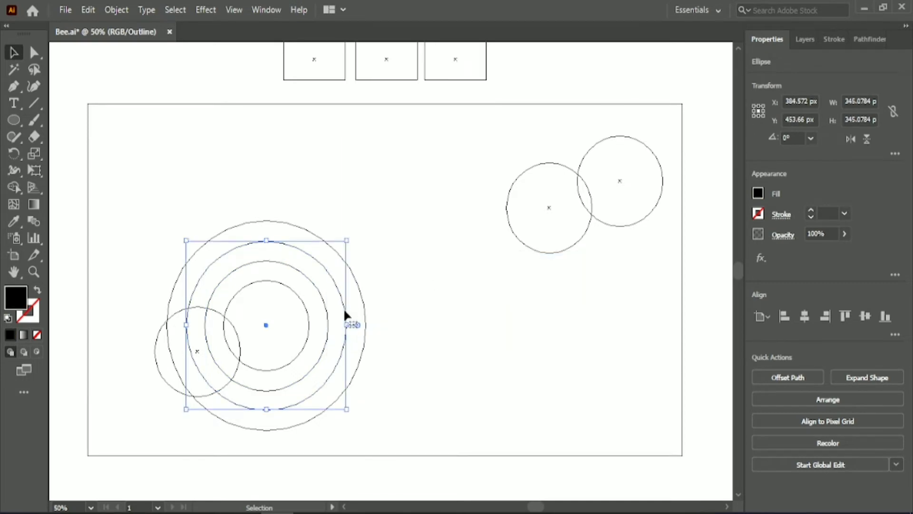
# Step: Bring the second-smallest concentric circle and then the smallest ring to the front, and return to the coloured preview
pyautogui.rightClick(328, 328)
pyautogui.moveTo(356, 438)
pyautogui.click(509, 438)
pyautogui.rightClick(308, 337)
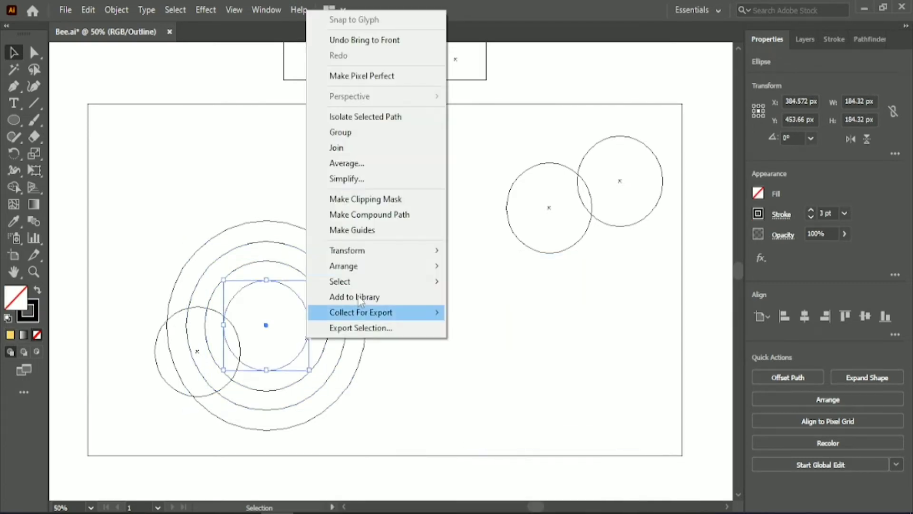
pyautogui.moveTo(347, 266)
pyautogui.click(511, 266)
pyautogui.click(448, 314)
pyautogui.hotkey('ctrl', 'y')
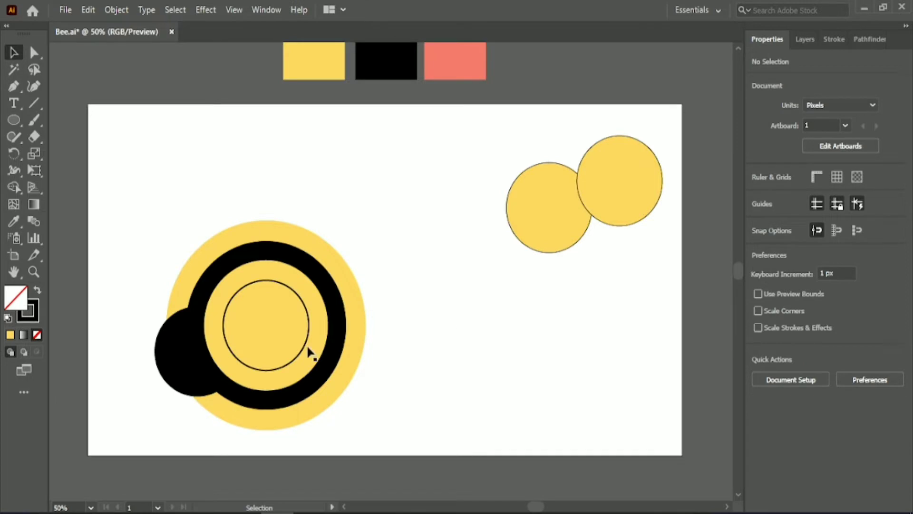
# Step: Send the small black circle to the back, behind all the concentric circles
pyautogui.rightClick(195, 378)
pyautogui.moveTo(268, 279)
pyautogui.click(384, 325)
pyautogui.click(405, 321)
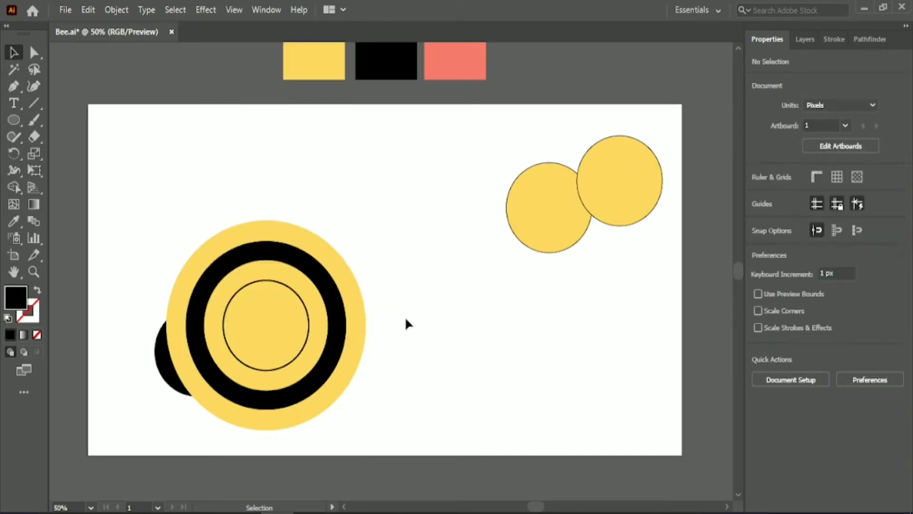
# Step: Divide the concentric circles and the small black circle with the Pathfinder, then ungroup the pieces
pyautogui.moveTo(129, 188); pyautogui.dragTo(371, 418)
pyautogui.click(869, 40)
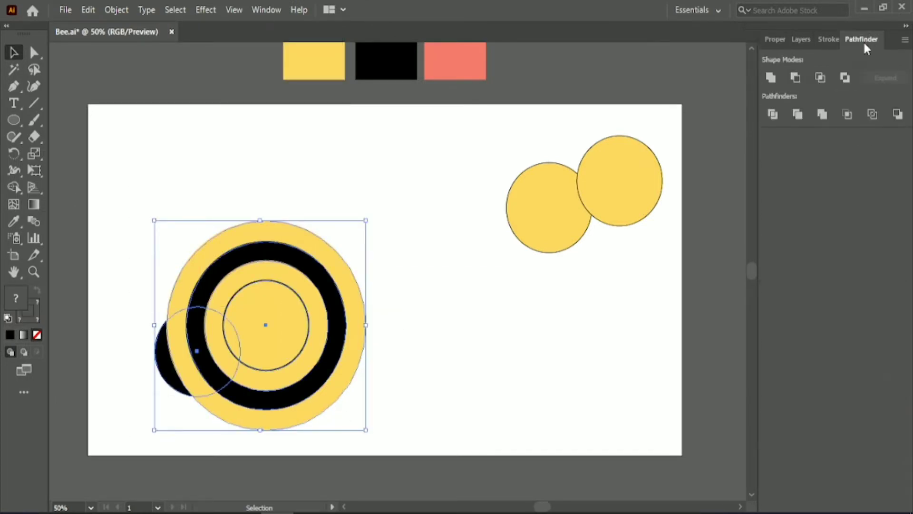
pyautogui.click(773, 118)
pyautogui.rightClick(291, 274)
pyautogui.click(351, 144)
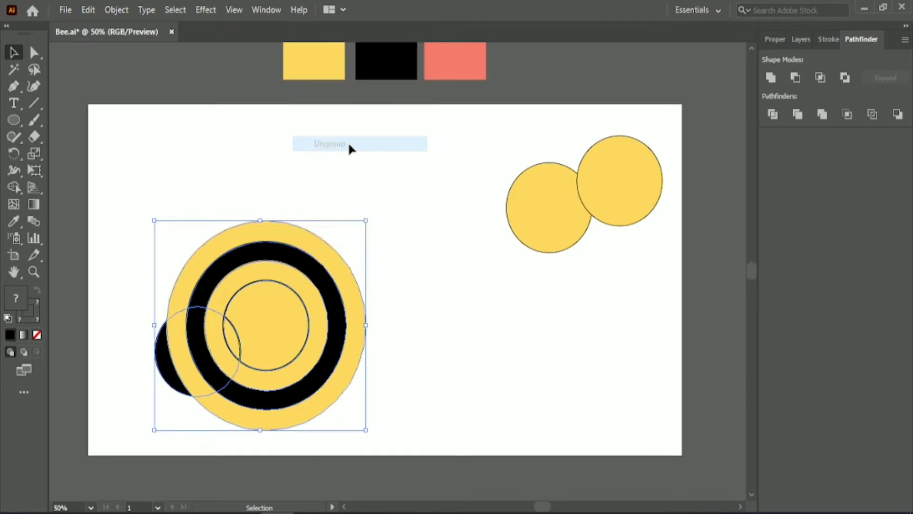
pyautogui.click(351, 147)
# Step: Delete the four concentric pieces lying outside the small circle, keeping only its yellow and black stripes
pyautogui.click(242, 250)
pyautogui.press('Delete')
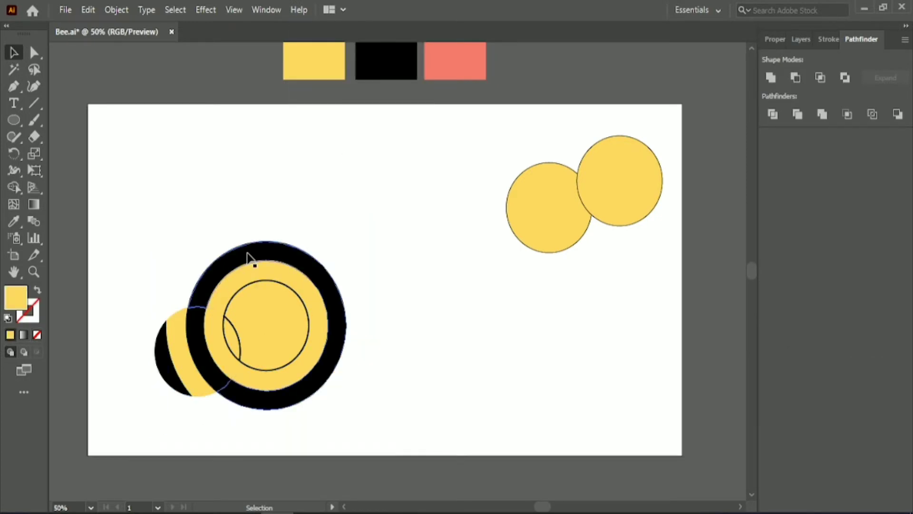
pyautogui.click(249, 257)
pyautogui.press('Delete')
pyautogui.click(259, 269)
pyautogui.press('Delete')
pyautogui.click(265, 291)
pyautogui.press('Delete')
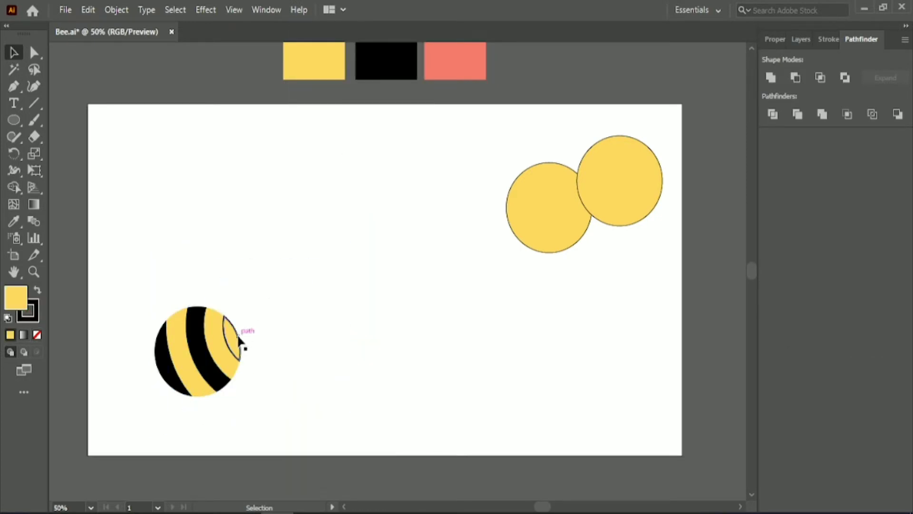
# Step: Move the striped ball slightly right and bring the pair of outlined yellow circles to the middle of the artboard
pyautogui.moveTo(257, 331); pyautogui.dragTo(233, 394)
pyautogui.moveTo(198, 357); pyautogui.dragTo(246, 365)
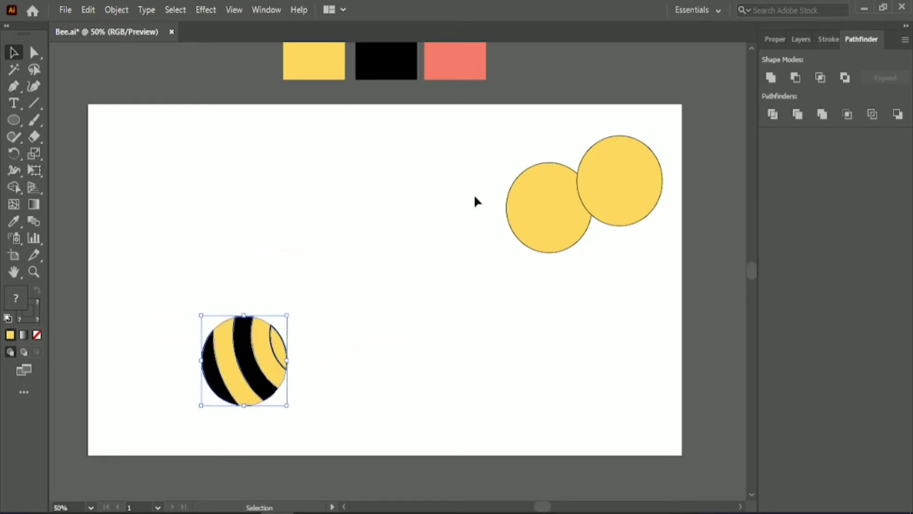
pyautogui.moveTo(475, 199); pyautogui.dragTo(436, 262)
pyautogui.click(499, 298)
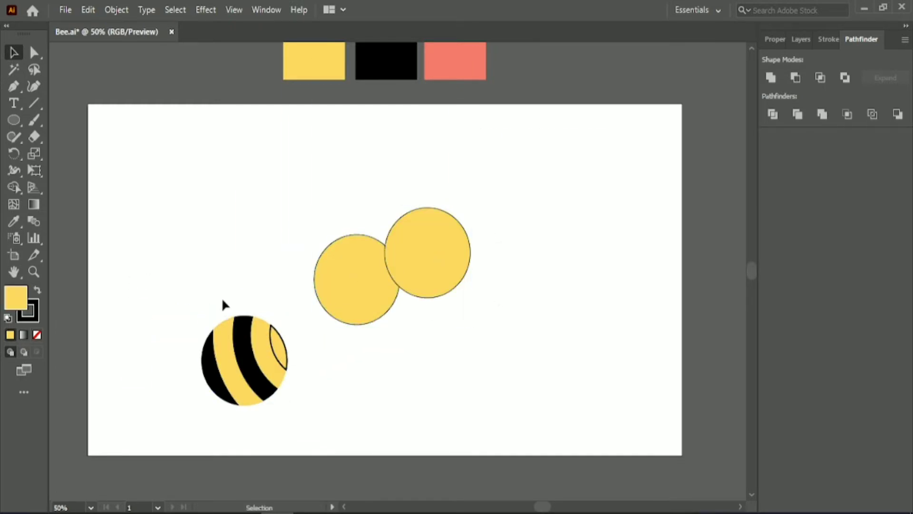
# Step: Remove the black outline from the yellow sliver at the striped ball's right edge
pyautogui.moveTo(301, 427); pyautogui.dragTo(302, 427)
pyautogui.click(356, 368)
pyautogui.click(775, 40)
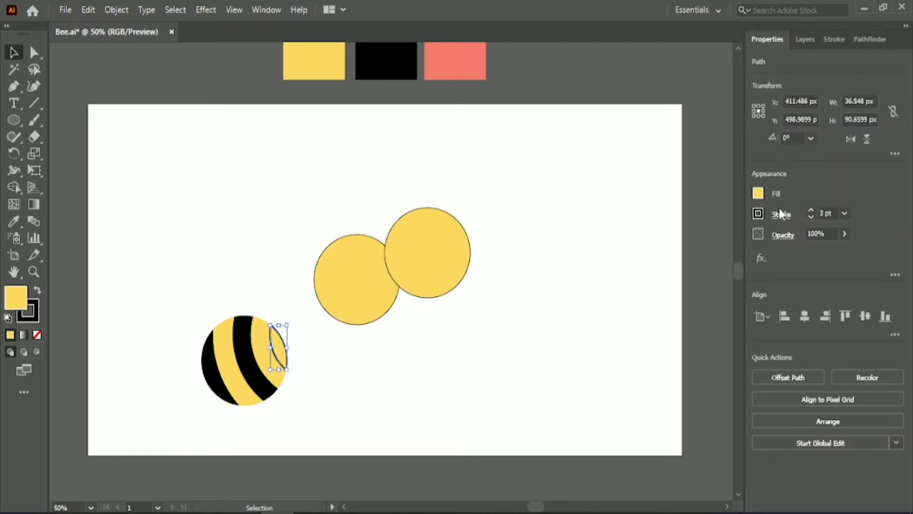
pyautogui.write('3')
pyautogui.click(415, 353)
pyautogui.click(288, 347)
pyautogui.click(225, 290)
# Step: Group all the pieces of the striped ball
pyautogui.moveTo(153, 278); pyautogui.dragTo(335, 426)
pyautogui.moveTo(127, 269); pyautogui.dragTo(297, 414)
pyautogui.click(867, 430)
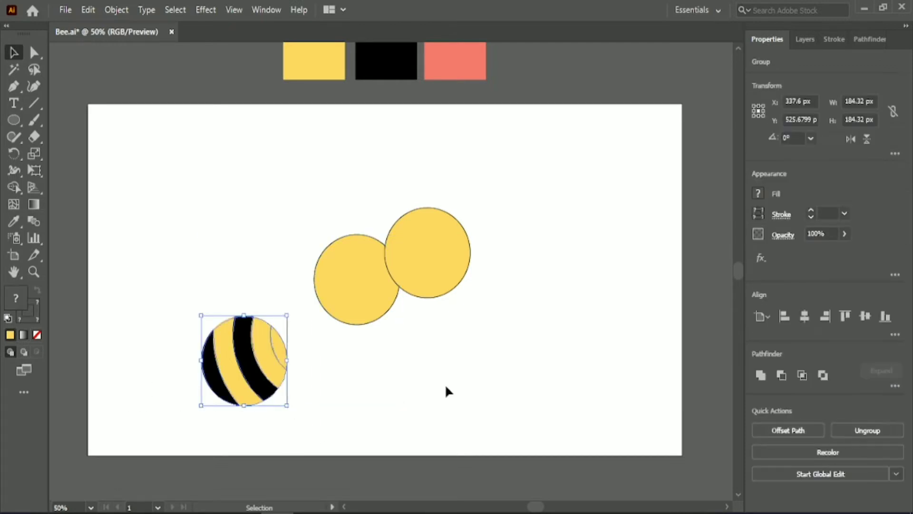
# Step: Place the striped ball over the left outlined yellow circle, nudging it 3 px right and 1 px up
pyautogui.moveTo(229, 364); pyautogui.dragTo(340, 286)
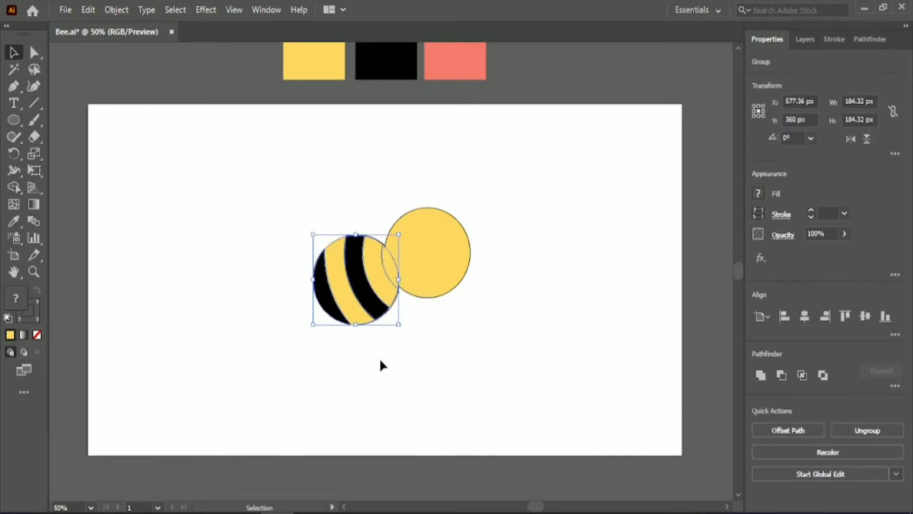
pyautogui.press('Right')
pyautogui.press('Right')
pyautogui.press('Right')
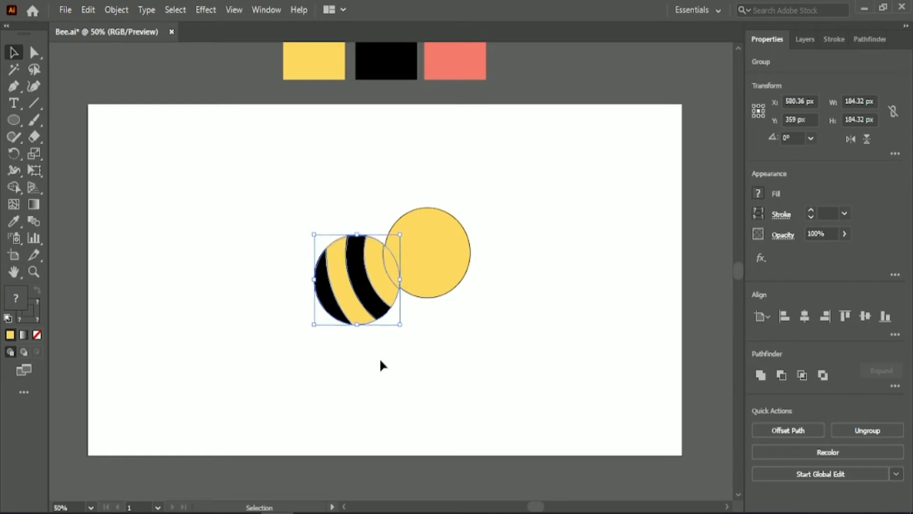
pyautogui.press('Up')
# Step: Centre the striped ball horizontally and vertically on the left yellow circle, using that circle as the key object
pyautogui.click(380, 360)
pyautogui.moveTo(310, 202); pyautogui.dragTo(368, 360)
pyautogui.click(377, 335)
pyautogui.moveTo(304, 218); pyautogui.dragTo(364, 364)
pyautogui.click(353, 280)
pyautogui.click(804, 315)
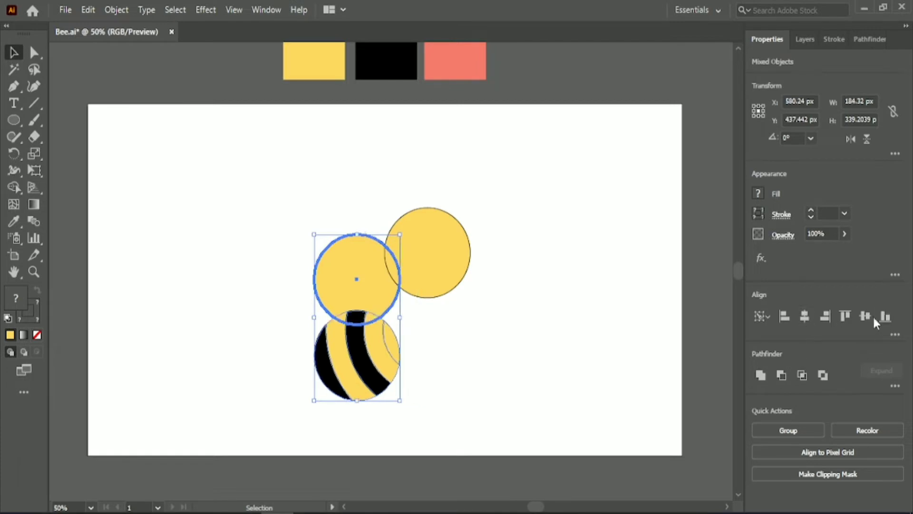
pyautogui.click(865, 315)
pyautogui.click(459, 383)
# Step: Check the overlap in outline view, then lock the striped ball group
pyautogui.hotkey('ctrl', 'y')
pyautogui.click(356, 234)
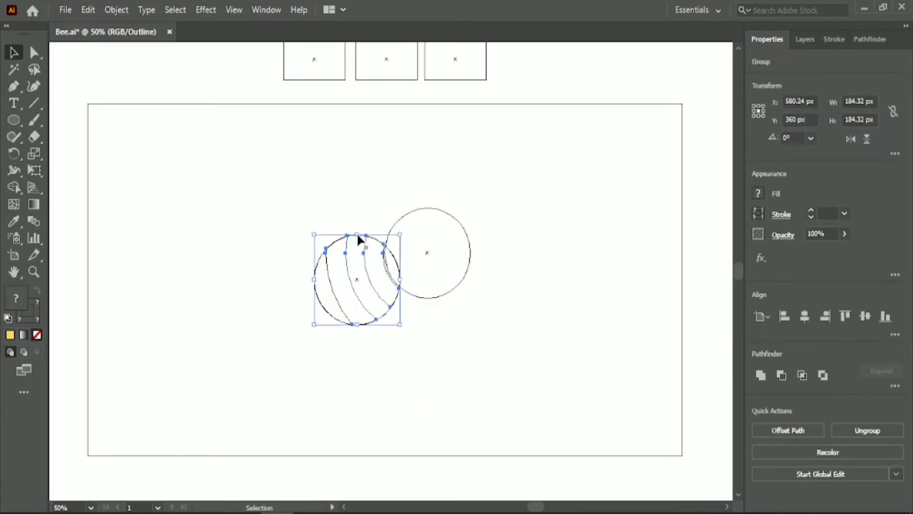
pyautogui.hotkey('ctrl', 'y')
pyautogui.press('a')
pyautogui.press('v')
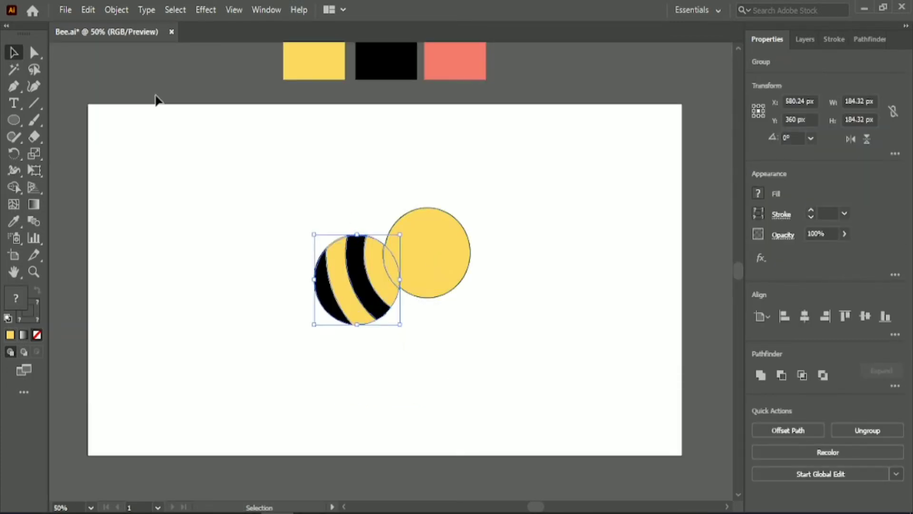
pyautogui.click(116, 10)
pyautogui.moveTo(157, 101)
pyautogui.click(357, 101)
# Step: Remove the plain yellow circle beneath the striped ball and unlock the striped ball
pyautogui.moveTo(321, 176); pyautogui.dragTo(353, 287)
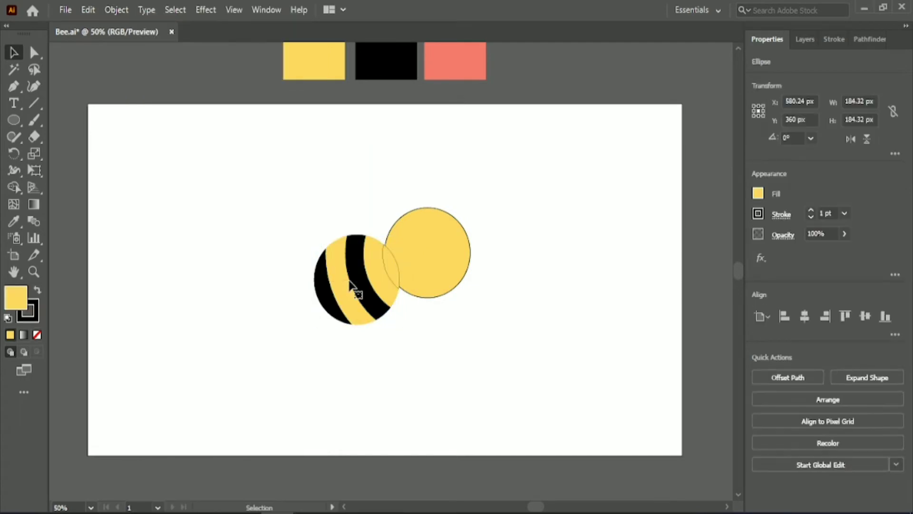
pyautogui.hotkey('ctrl', 'shift', 'a')
pyautogui.click(127, 9)
pyautogui.click(191, 115)
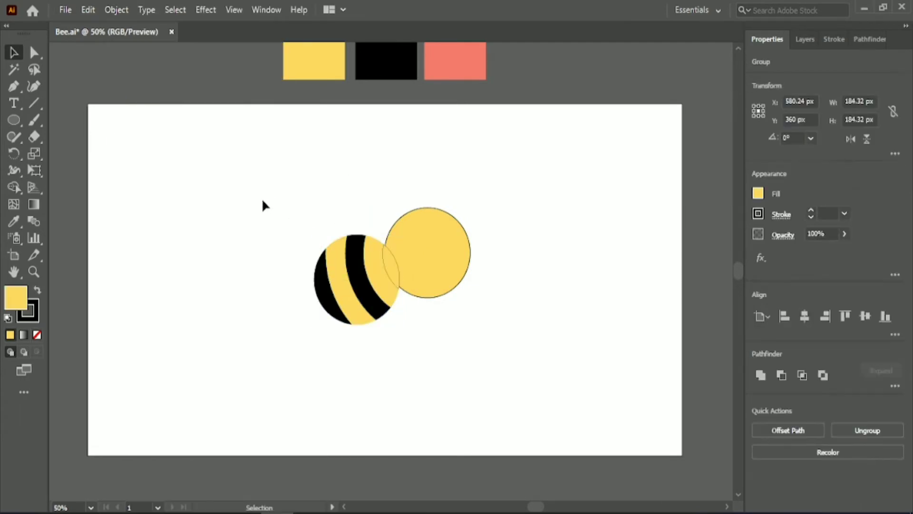
pyautogui.click(262, 201)
# Step: Bring the yellow head circle to the front and nudge it 4 px left and 1 px down
pyautogui.rightClick(430, 210)
pyautogui.moveTo(486, 441)
pyautogui.click(603, 440)
pyautogui.press('Left')
pyautogui.press('Left')
pyautogui.press('Left')
pyautogui.press('Left')
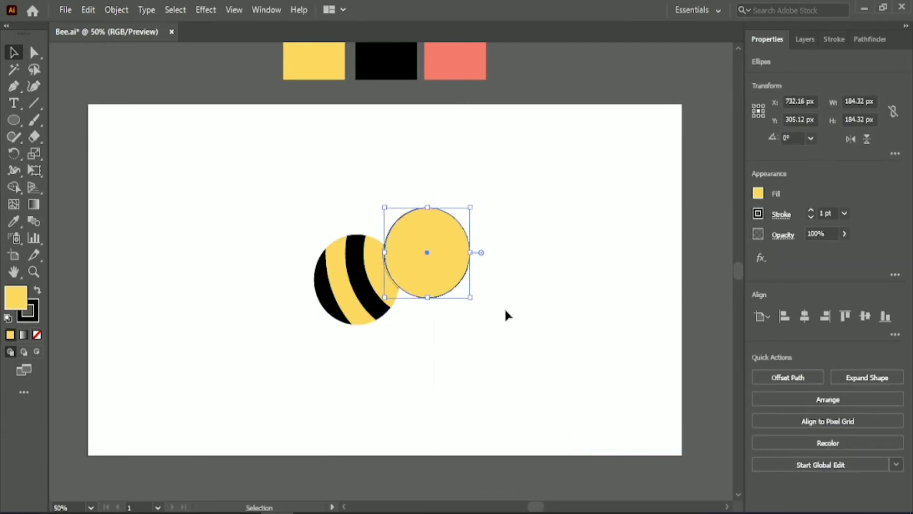
pyautogui.press('Down')
pyautogui.click(505, 312)
# Step: Move the head and striped body together slightly down and left, then group them
pyautogui.moveTo(263, 184); pyautogui.dragTo(466, 356)
pyautogui.moveTo(432, 257); pyautogui.dragTo(421, 266)
pyautogui.click(785, 429)
pyautogui.click(442, 381)
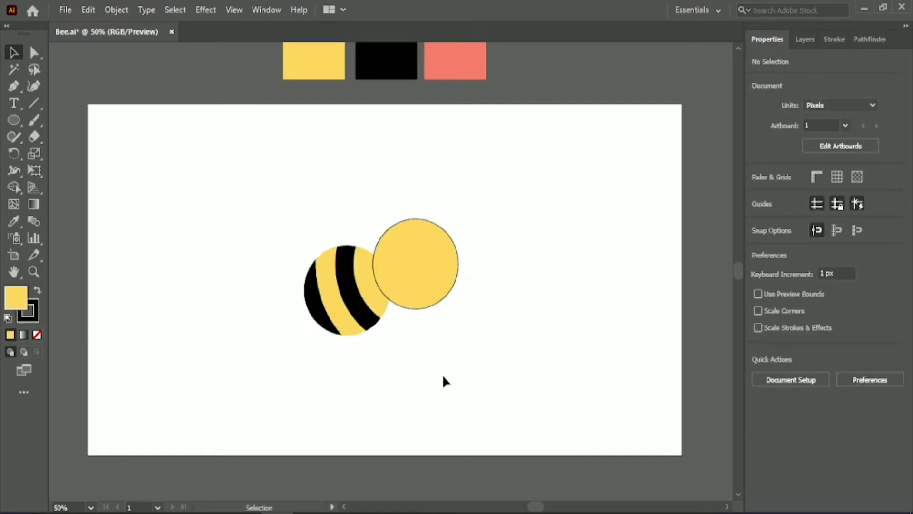
# Step: Draw an upright ellipse about 135 by 256 px in the empty area above and left of the bee
pyautogui.moveTo(13, 120); pyautogui.dragTo(57, 150)
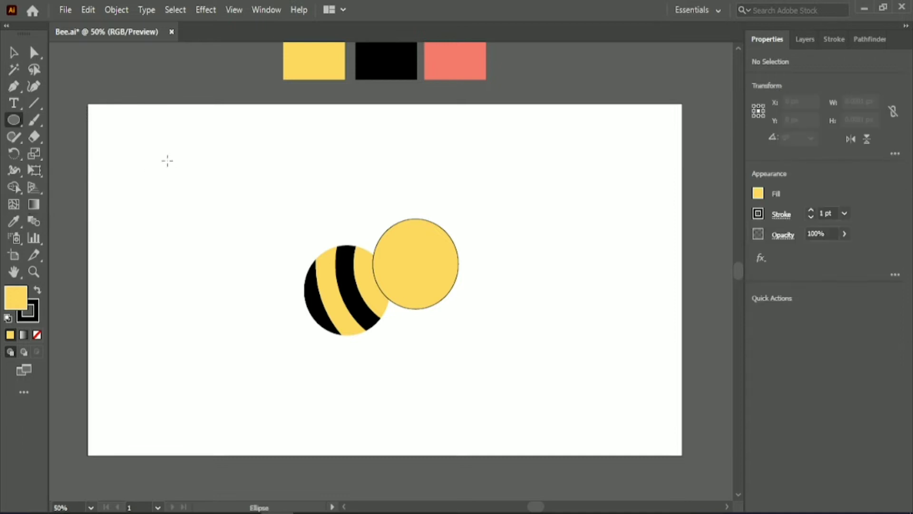
pyautogui.moveTo(179, 152); pyautogui.dragTo(243, 276)
# Step: Fill the ellipse with white sampled from the artboard and set its stroke weight to 0 pt
pyautogui.click(13, 221)
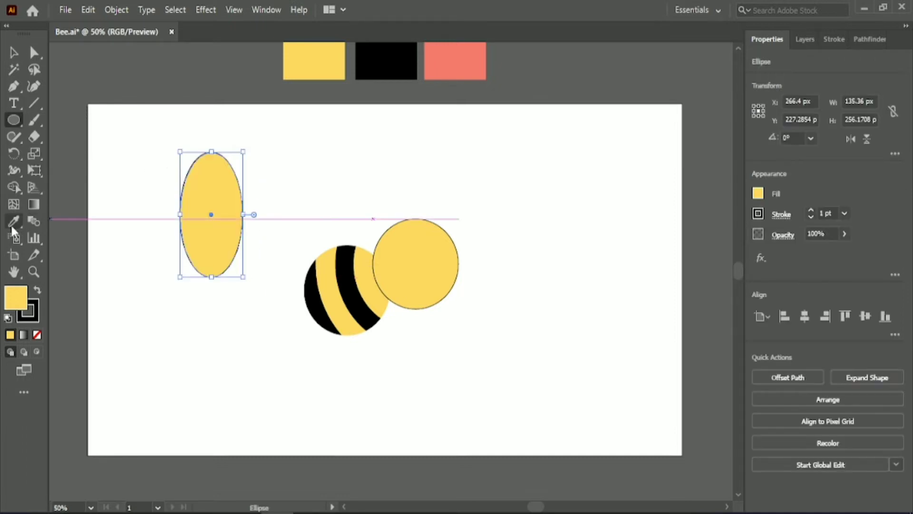
pyautogui.click(151, 193)
pyautogui.click(150, 193)
pyautogui.click(14, 51)
pyautogui.click(822, 213)
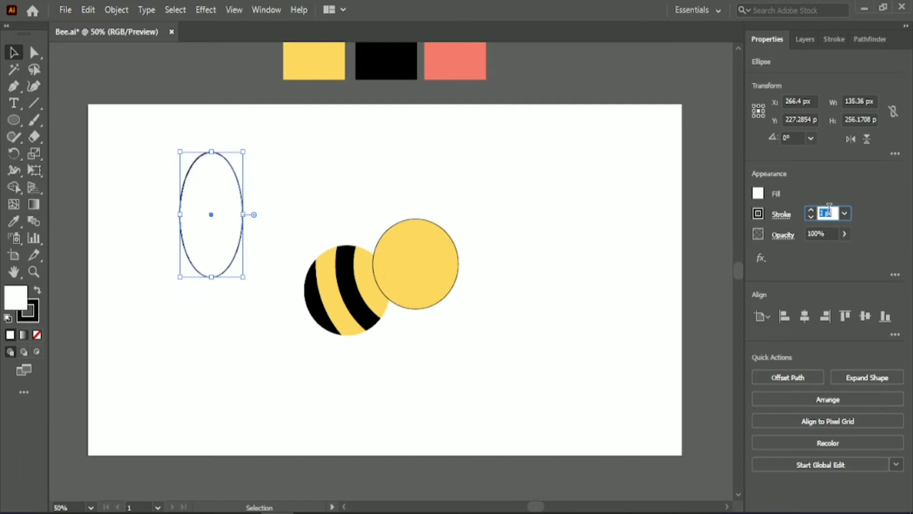
# Step: Position the white ellipse as a wing on top of the striped body, scaled down and tilted to 30°
pyautogui.moveTo(248, 284)
pyautogui.mouseDown()
pyautogui.moveTo(227, 238)
pyautogui.moveTo(317, 227)
pyautogui.moveTo(318, 214)
pyautogui.mouseUp()
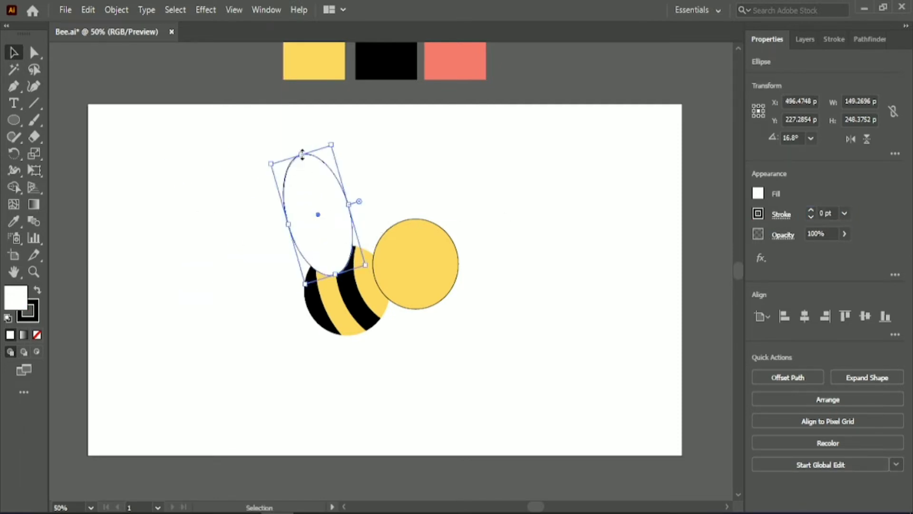
pyautogui.moveTo(302, 153); pyautogui.dragTo(309, 182)
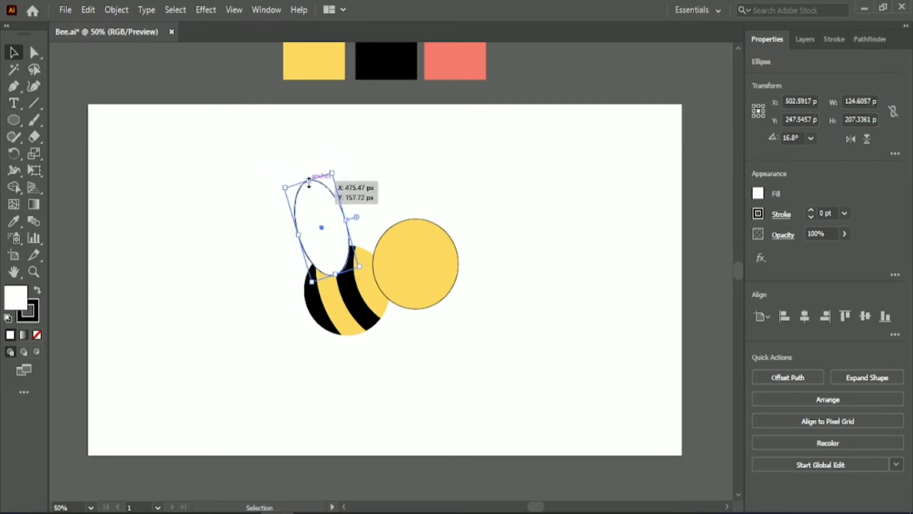
pyautogui.moveTo(324, 228); pyautogui.dragTo(327, 233)
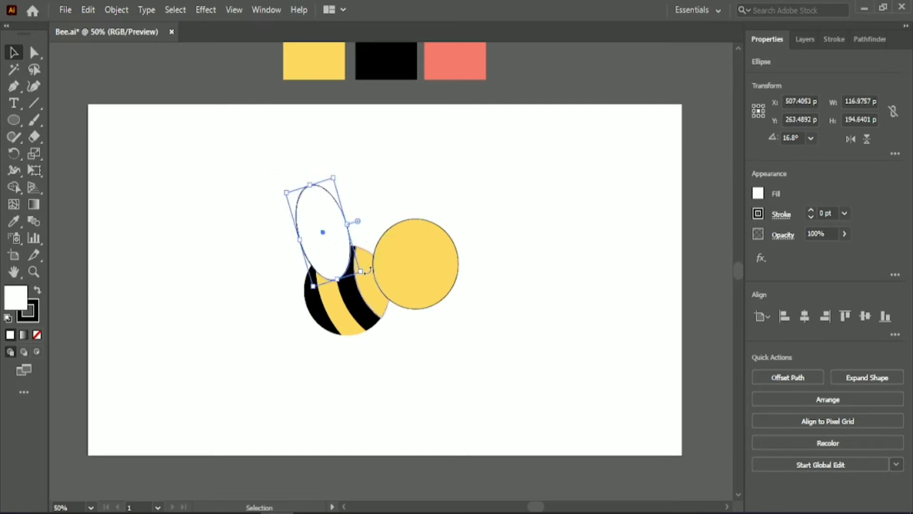
pyautogui.moveTo(365, 274); pyautogui.dragTo(379, 265)
pyautogui.click(280, 224)
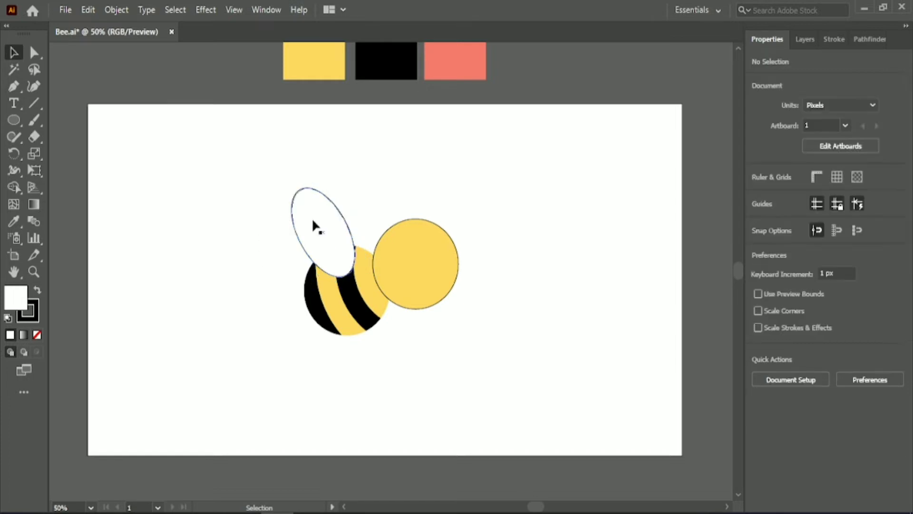
# Step: Nudge the white wing a few pixels to the left
pyautogui.click(320, 222)
pyautogui.press('Left')
pyautogui.press('Left')
pyautogui.press('Left')
pyautogui.press('Left')
pyautogui.press('Left')
pyautogui.press('Left')
pyautogui.press('Left')
pyautogui.press('Left')
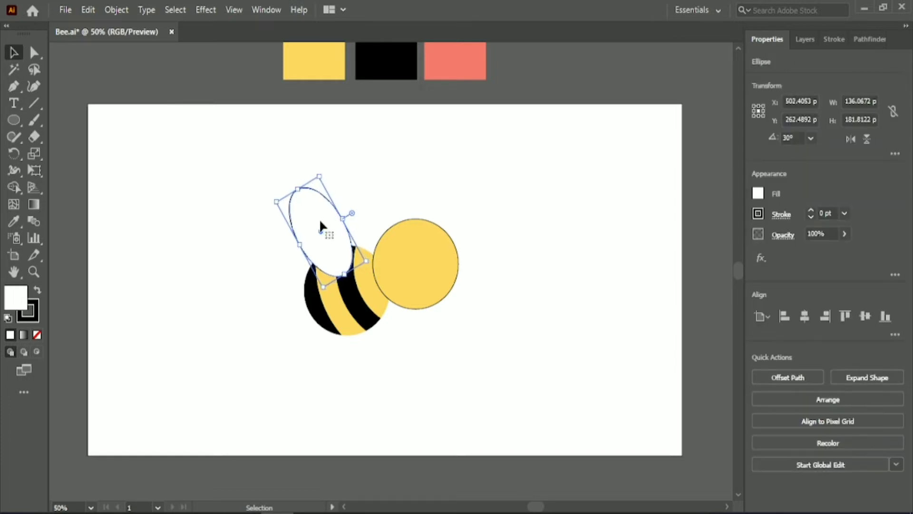
# Step: Place a copy of the white wing up and beside the original, rotated to about 357°, and send it to the back
pyautogui.press('Up')
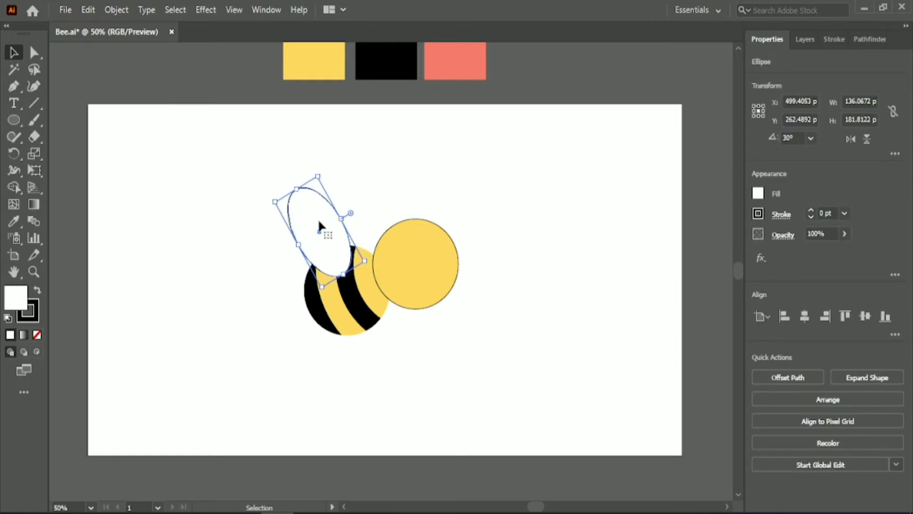
pyautogui.moveTo(318, 221); pyautogui.dragTo(351, 208)
pyautogui.moveTo(399, 249); pyautogui.dragTo(364, 221)
pyautogui.rightClick(334, 217)
pyautogui.moveTo(387, 438)
pyautogui.click(518, 480)
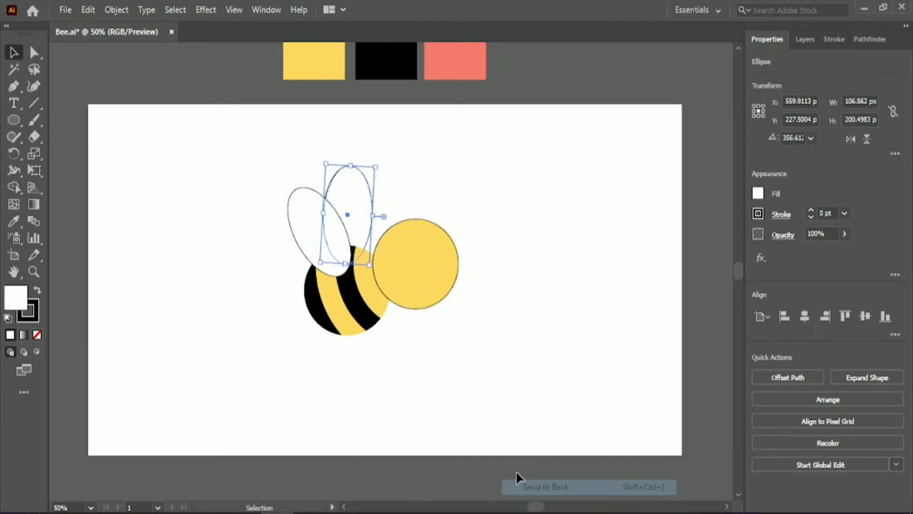
# Step: Fill the upright wing copy with a light gray of 11% K
pyautogui.click(758, 194)
pyautogui.click(695, 219)
pyautogui.click(658, 300)
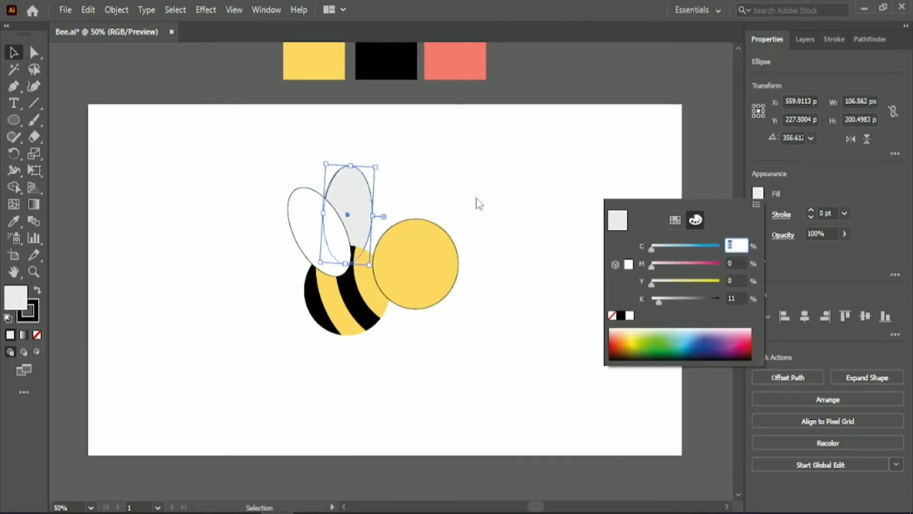
pyautogui.click(477, 198)
# Step: Align the top edges of the gray wing and the white wing
pyautogui.click(353, 206)
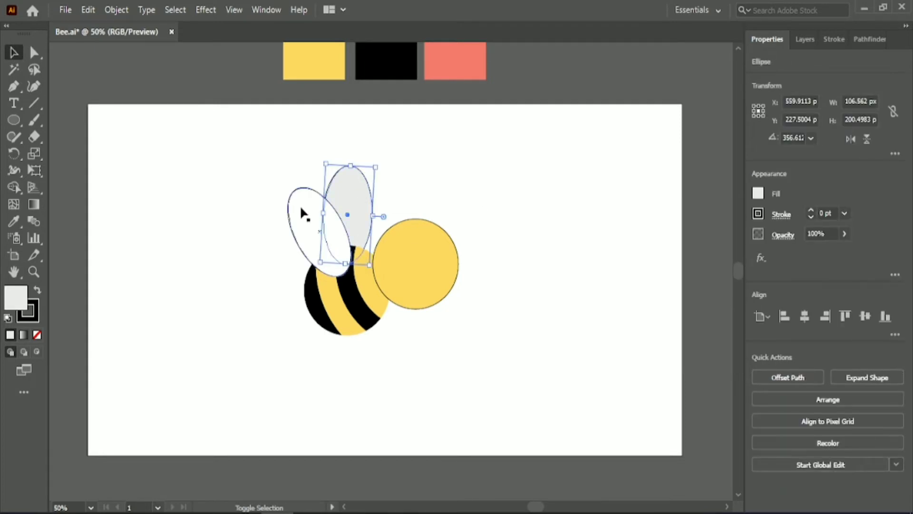
pyautogui.keyDown('shift'); pyautogui.click(303, 214); pyautogui.keyUp('shift')
pyautogui.click(845, 316)
pyautogui.click(410, 206)
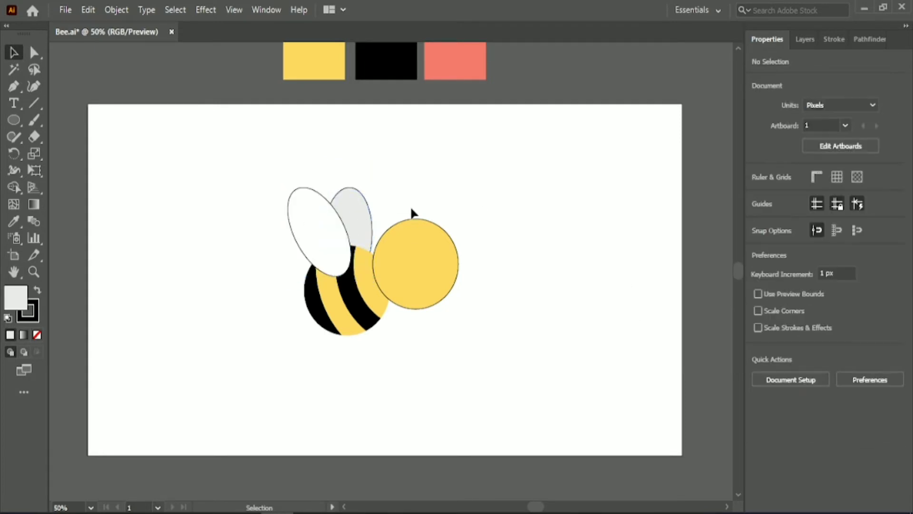
# Step: Rotate the gray wing to about 350° and save the document
pyautogui.click(353, 202)
pyautogui.moveTo(373, 290)
pyautogui.mouseDown()
pyautogui.moveTo(364, 298)
pyautogui.moveTo(365, 284)
pyautogui.moveTo(367, 292)
pyautogui.mouseUp()
pyautogui.hotkey('ctrl', 's')
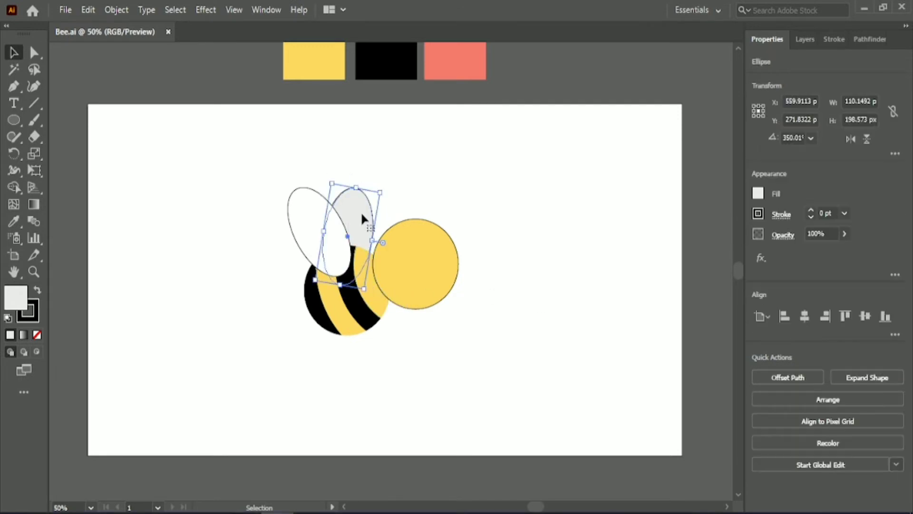
# Step: Nudge the gray wing 7 px up and 1 px left, and adjust its tilt slightly
pyautogui.press('Up')
pyautogui.press('Up')
pyautogui.press('Up')
pyautogui.press('Up')
pyautogui.press('Up')
pyautogui.press('Up')
pyautogui.press('Up')
pyautogui.press('Left')
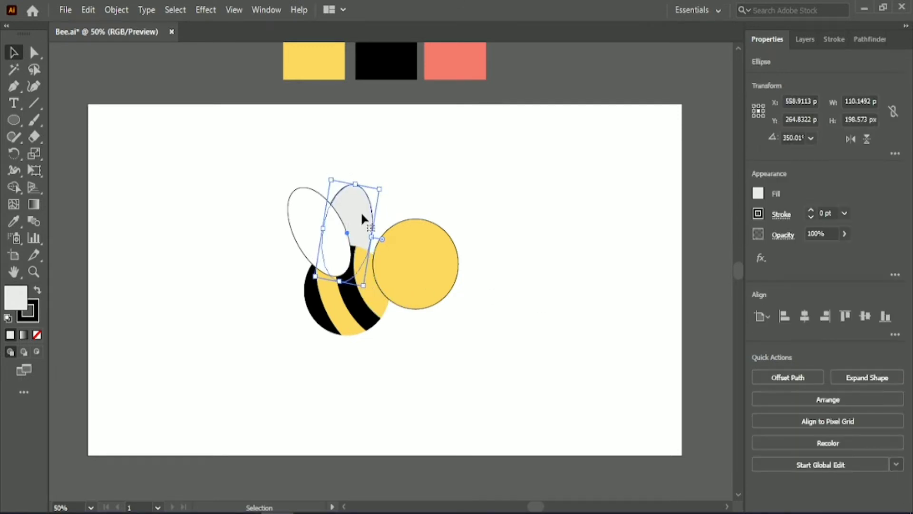
pyautogui.moveTo(364, 286); pyautogui.dragTo(362, 292)
pyautogui.click(371, 366)
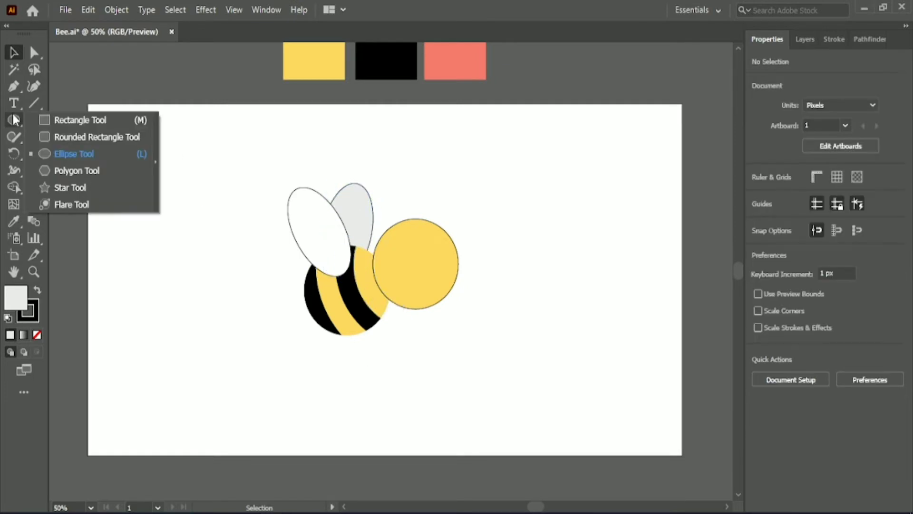
# Step: Draw a closed four-point stinger with the Pen tool, about 82 by 40 px, overlapping the body's left edge
pyautogui.press('p')
pyautogui.scroll(3, 306, 316)
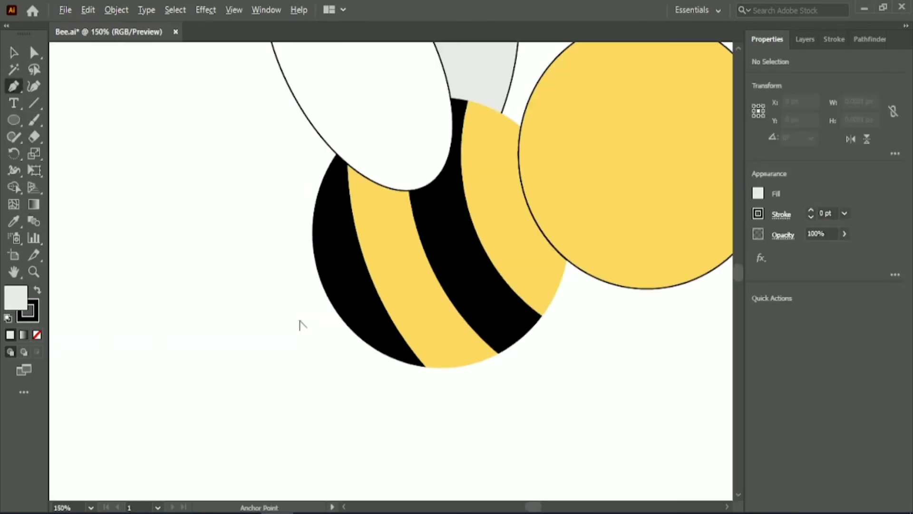
pyautogui.click(267, 239)
pyautogui.click(221, 298)
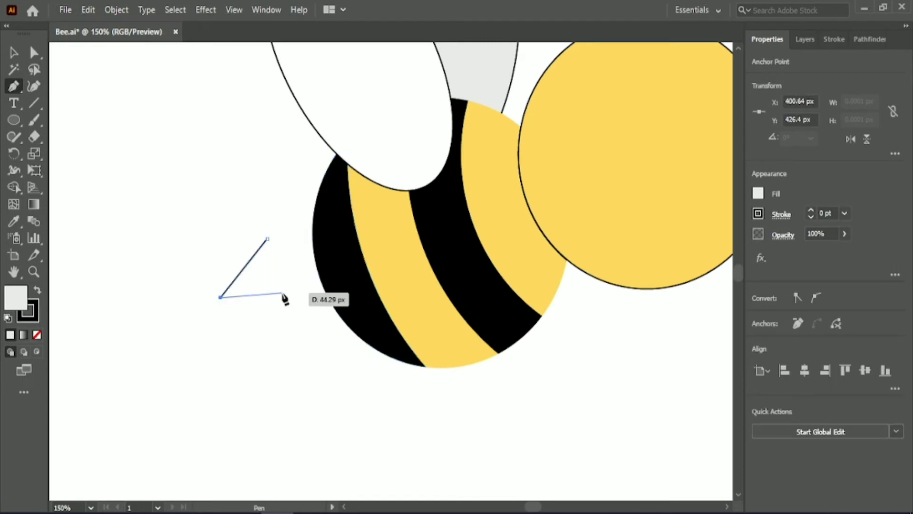
pyautogui.click(283, 293)
pyautogui.click(335, 247)
pyautogui.click(268, 238)
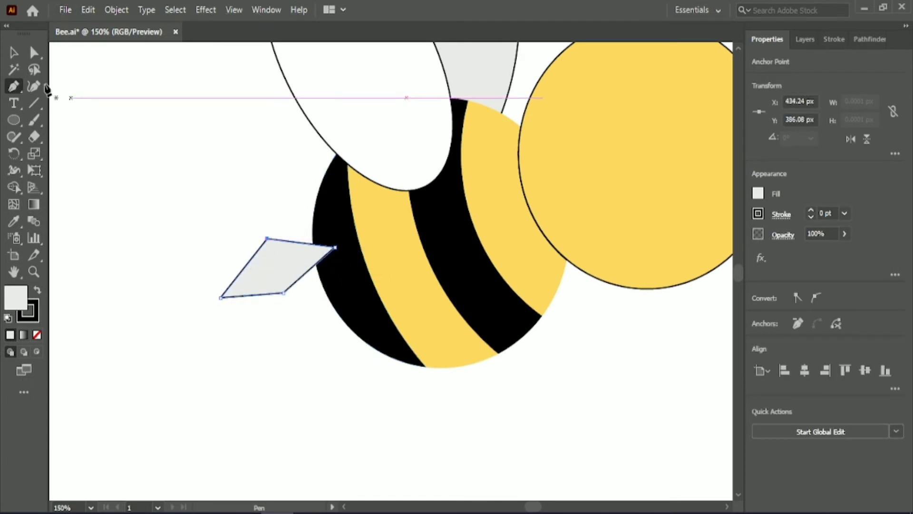
# Step: Send the stinger shape to the back, behind the striped body
pyautogui.click(13, 52)
pyautogui.rightClick(256, 285)
pyautogui.moveTo(286, 438)
pyautogui.click(430, 485)
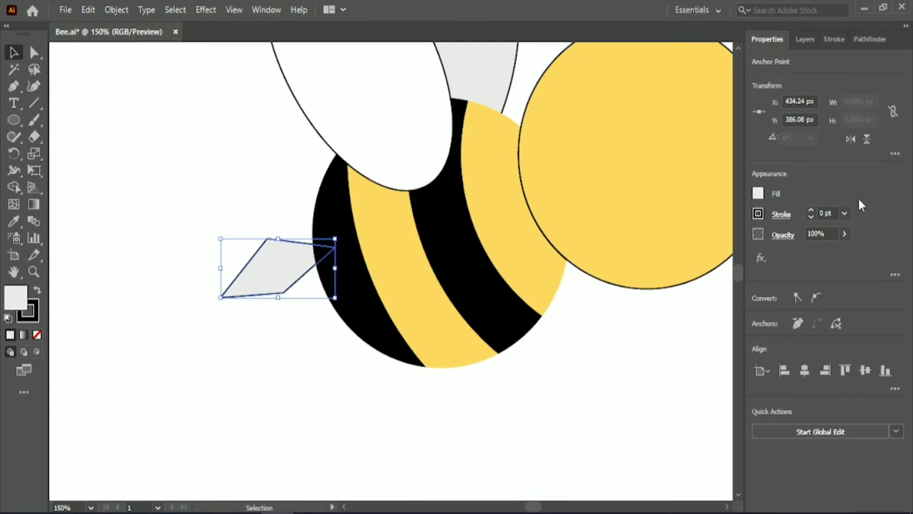
# Step: Fill the stinger with the black sampled from the body's left stripe, leaving it without a stroke
pyautogui.click(759, 193)
pyautogui.click(613, 317)
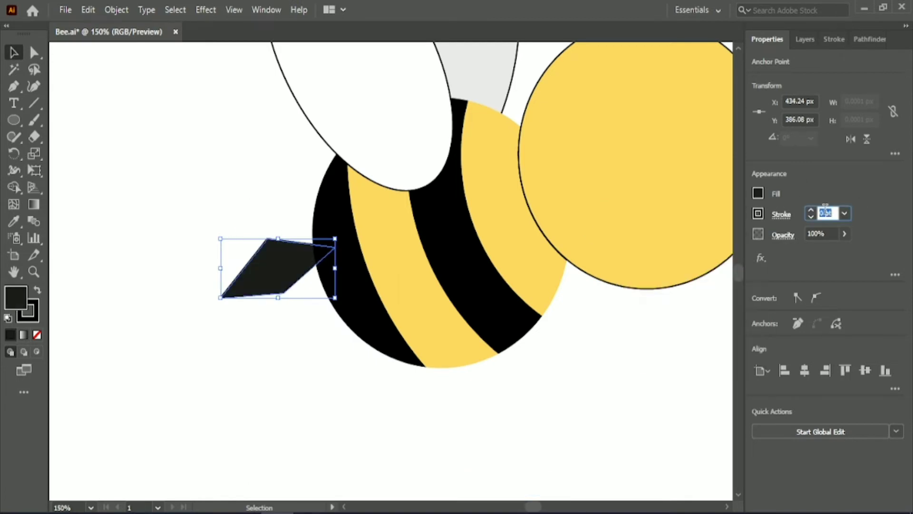
pyautogui.click(684, 321)
pyautogui.click(273, 272)
pyautogui.click(759, 195)
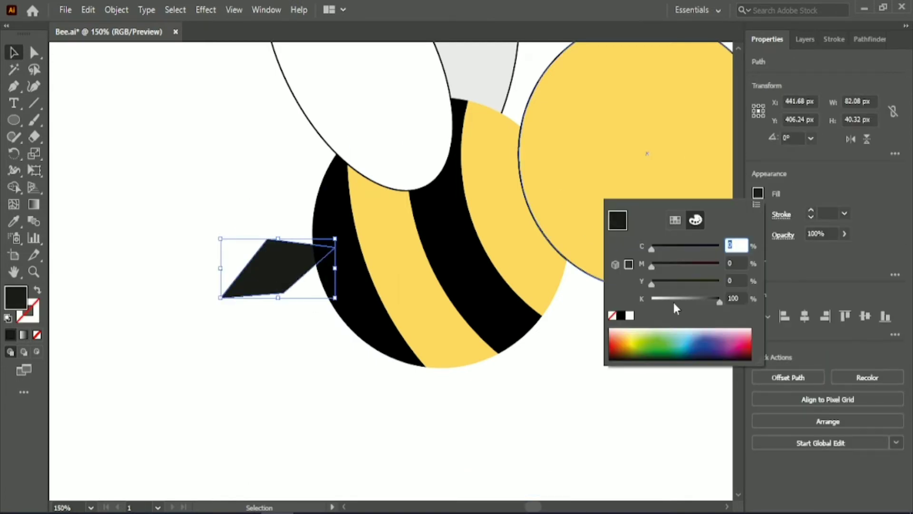
pyautogui.click(168, 178)
pyautogui.click(14, 222)
pyautogui.click(352, 303)
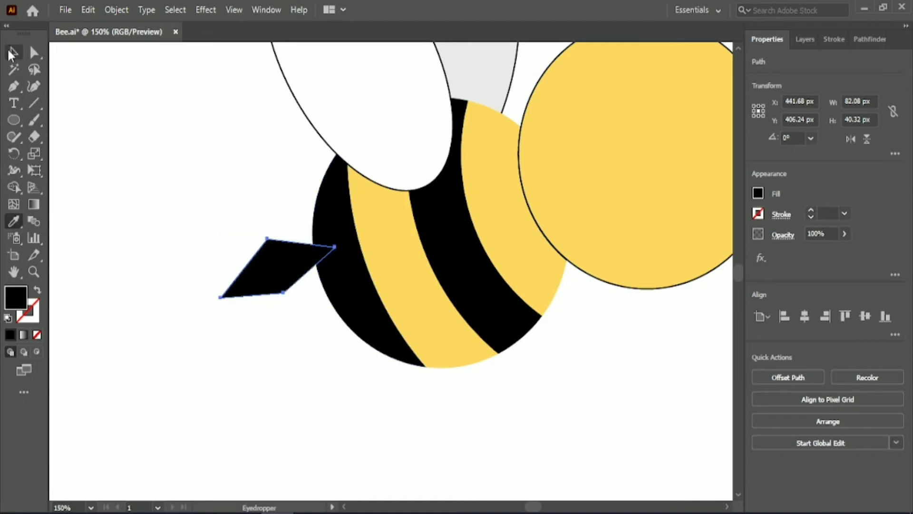
pyautogui.click(13, 54)
pyautogui.click(208, 144)
# Step: Move the stinger about 36 px right and 6 px down so that only its tip sticks out of the body
pyautogui.moveTo(265, 282); pyautogui.dragTo(317, 291)
pyautogui.click(326, 314)
pyautogui.click(327, 302)
pyautogui.click(327, 355)
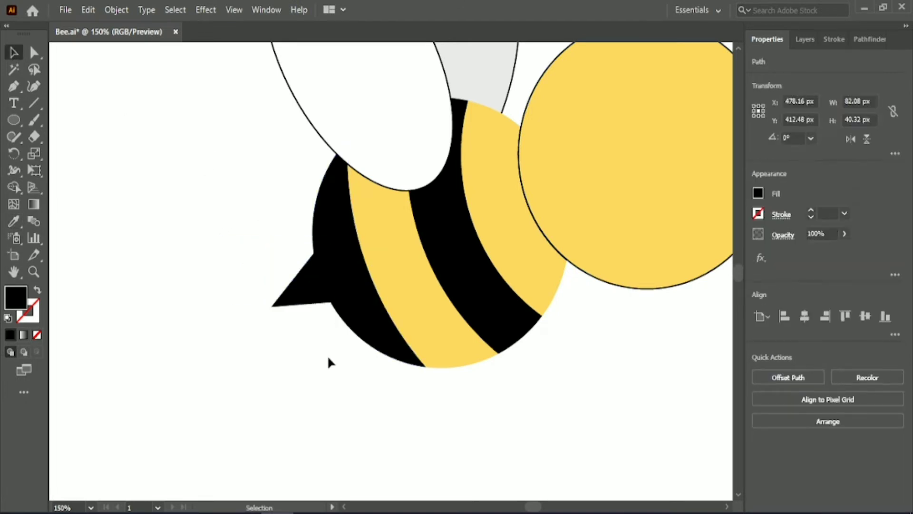
# Step: Rotate the stinger to about 347° so its tip points slightly higher
pyautogui.click(326, 297)
pyautogui.moveTo(389, 312)
pyautogui.mouseDown()
pyautogui.moveTo(397, 320)
pyautogui.moveTo(386, 320)
pyautogui.mouseUp()
pyautogui.click(315, 371)
pyautogui.click(326, 295)
pyautogui.click(307, 373)
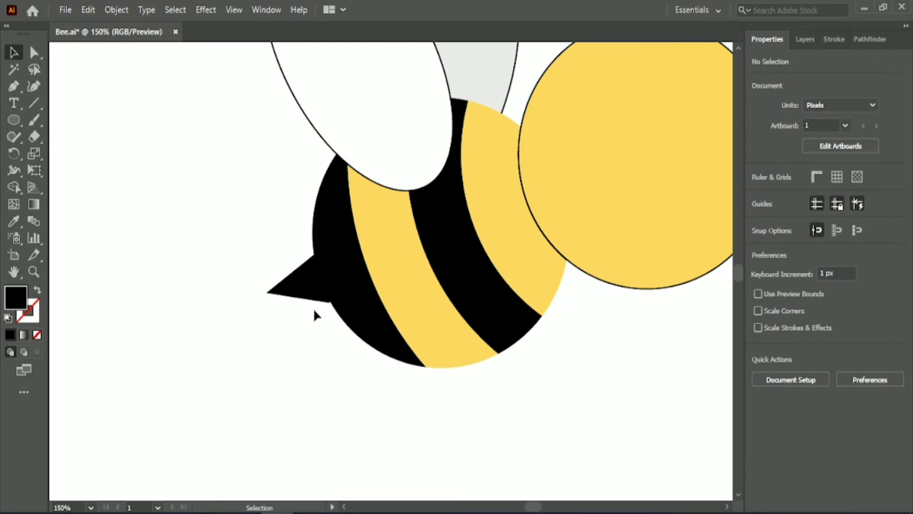
pyautogui.click(310, 291)
pyautogui.moveTo(383, 331); pyautogui.dragTo(387, 327)
# Step: Round the stinger's outer tip slightly with its corner widget
pyautogui.click(34, 53)
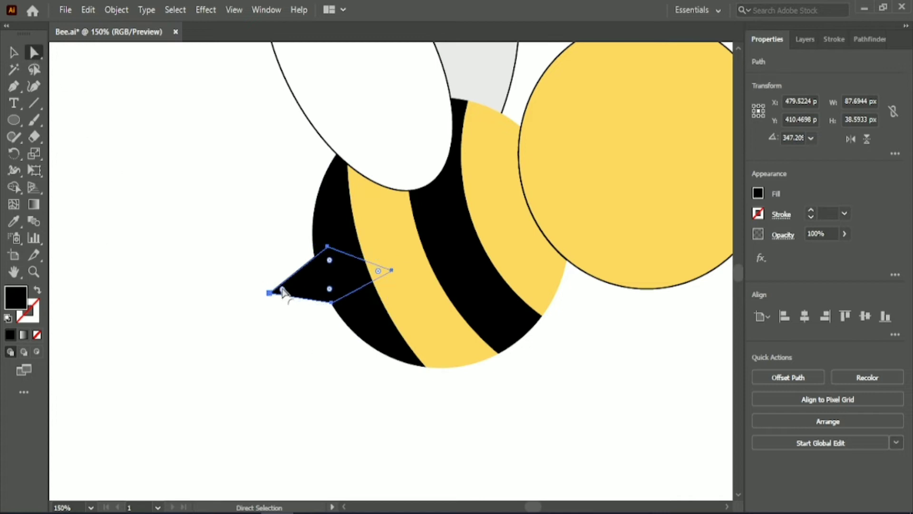
pyautogui.moveTo(282, 291); pyautogui.dragTo(274, 295)
pyautogui.click(276, 357)
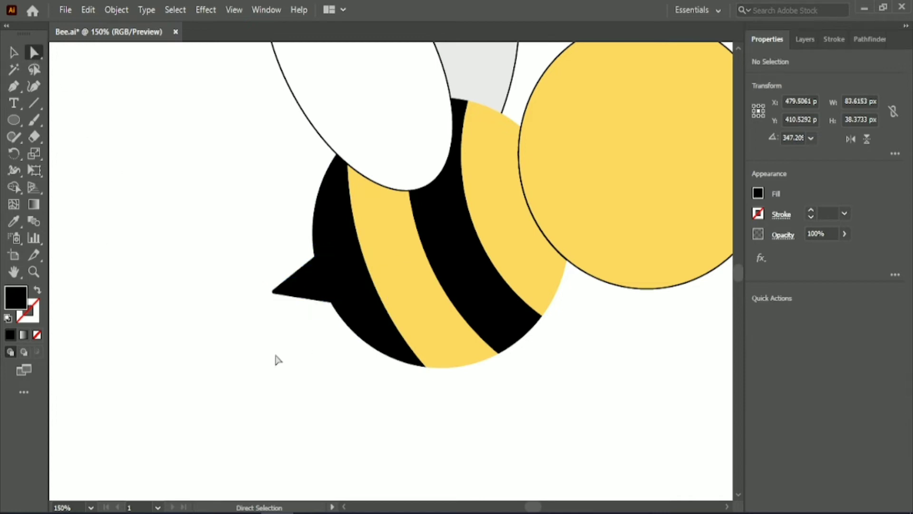
# Step: Draw a small upright black ellipse about 19 px tall as an eye and copy it to the other side of the head
pyautogui.click(20, 47)
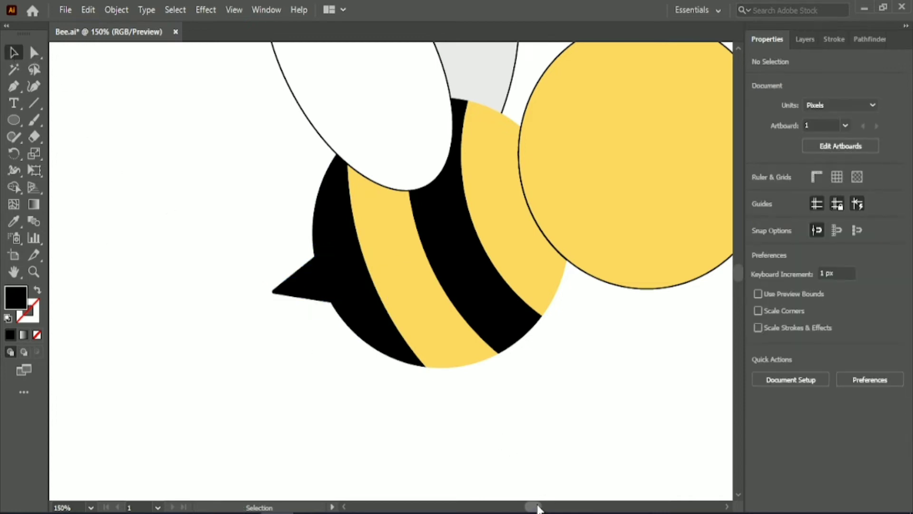
pyautogui.hscroll(5, 538, 508)
pyautogui.hscroll(-3, 537, 504)
pyautogui.scroll(2, 538, 504)
pyautogui.click(11, 122)
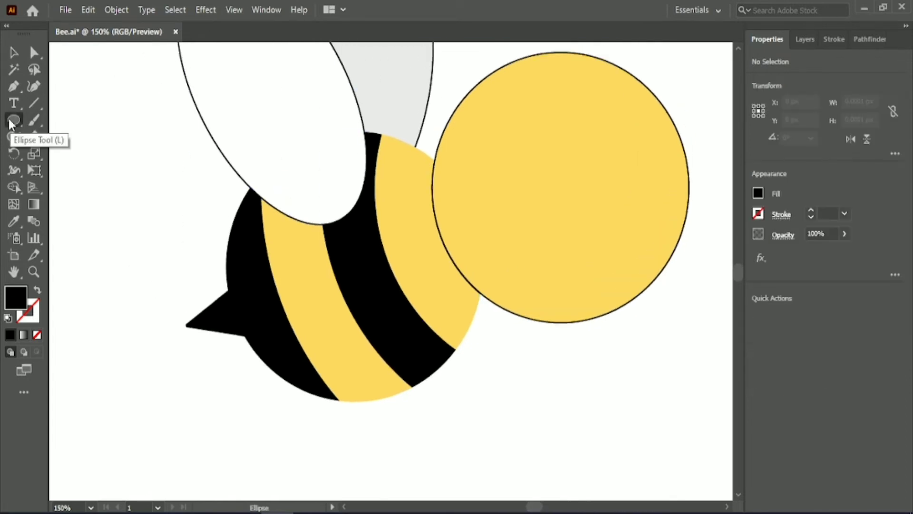
pyautogui.moveTo(494, 152)
pyautogui.mouseDown()
pyautogui.moveTo(506, 180)
pyautogui.moveTo(649, 167)
pyautogui.moveTo(618, 196)
pyautogui.mouseUp()
pyautogui.press('v')
pyautogui.keyDown('shift'); pyautogui.click(500, 166); pyautogui.keyUp('shift')
pyautogui.click(618, 357)
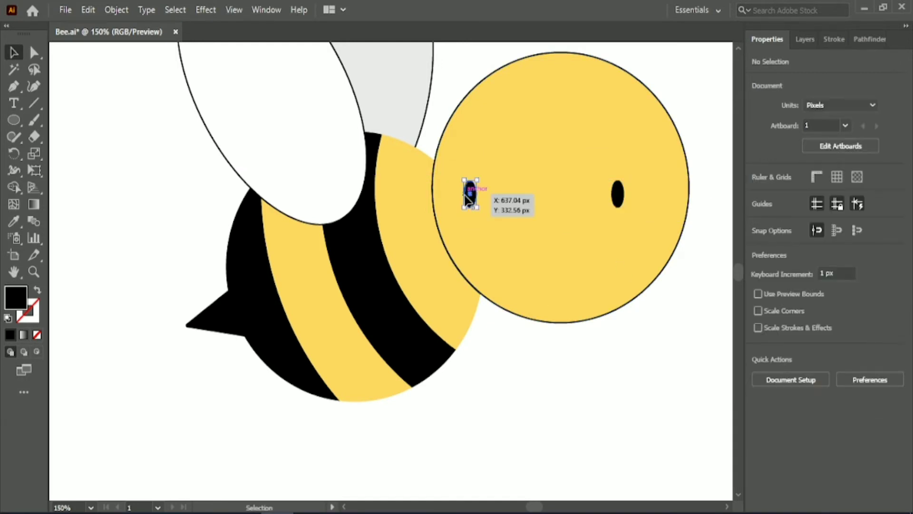
# Step: Move the left eye closer to the right one, and raise both eyes 18 px and shift them 1 px right
pyautogui.moveTo(468, 199); pyautogui.dragTo(510, 199)
pyautogui.keyDown('shift'); pyautogui.click(620, 195); pyautogui.keyUp('shift')
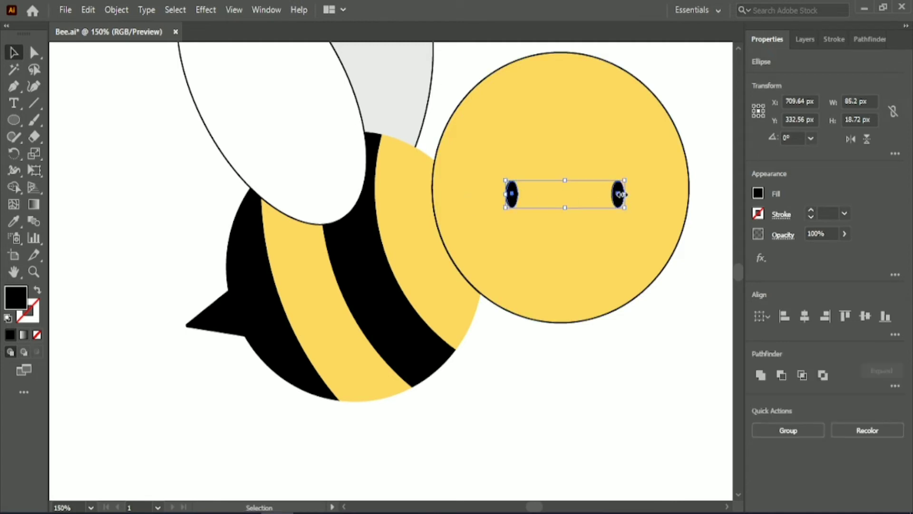
pyautogui.press('Up')
pyautogui.press('Up')
pyautogui.press('Up')
pyautogui.press('Up')
pyautogui.press('Up')
pyautogui.press('Up')
pyautogui.press('Up')
pyautogui.press('Up')
pyautogui.press('Up')
pyautogui.press('Up')
pyautogui.press('Up')
pyautogui.press('Up')
pyautogui.press('Up')
pyautogui.press('Up')
pyautogui.press('Up')
pyautogui.press('Up')
pyautogui.press('Up')
pyautogui.press('Up')
pyautogui.press('Right')
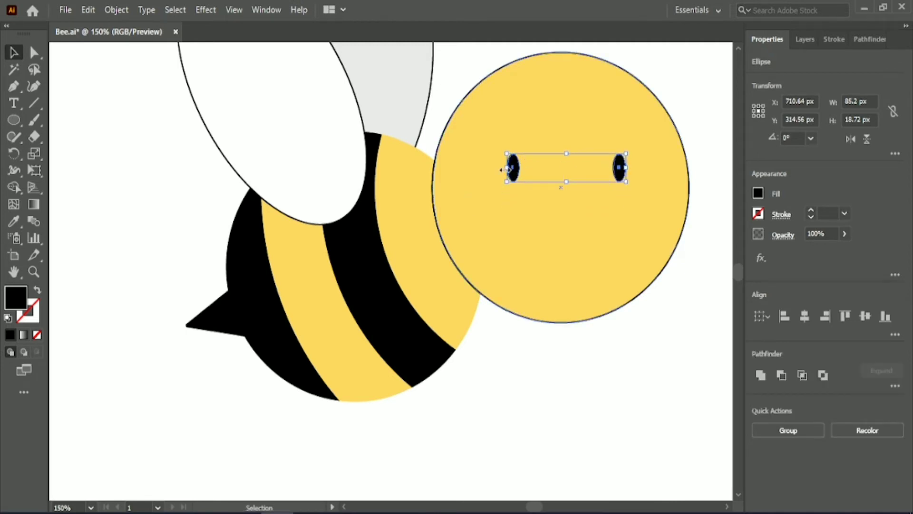
# Step: Enlarge the pair of eyes to 91 px wide overall and trim their height slightly from below
pyautogui.moveTo(503, 151); pyautogui.dragTo(499, 144)
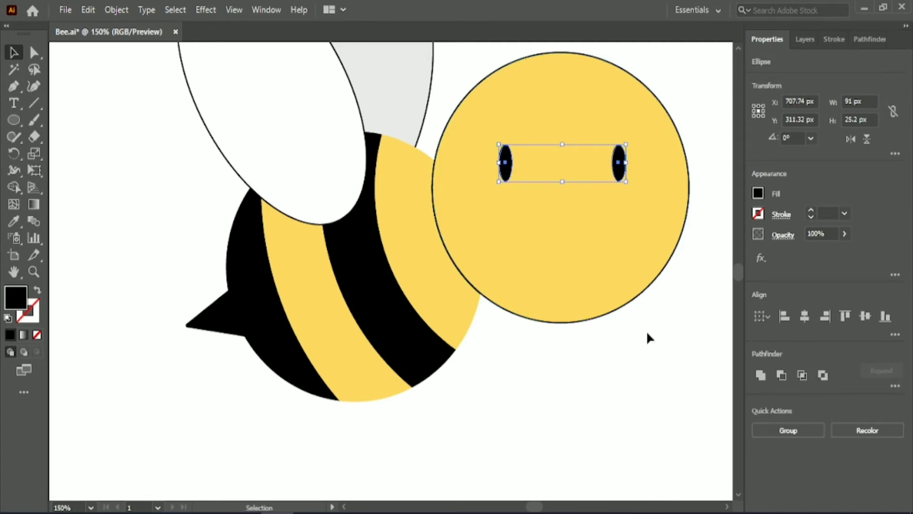
pyautogui.moveTo(562, 182); pyautogui.dragTo(562, 179)
pyautogui.click(603, 353)
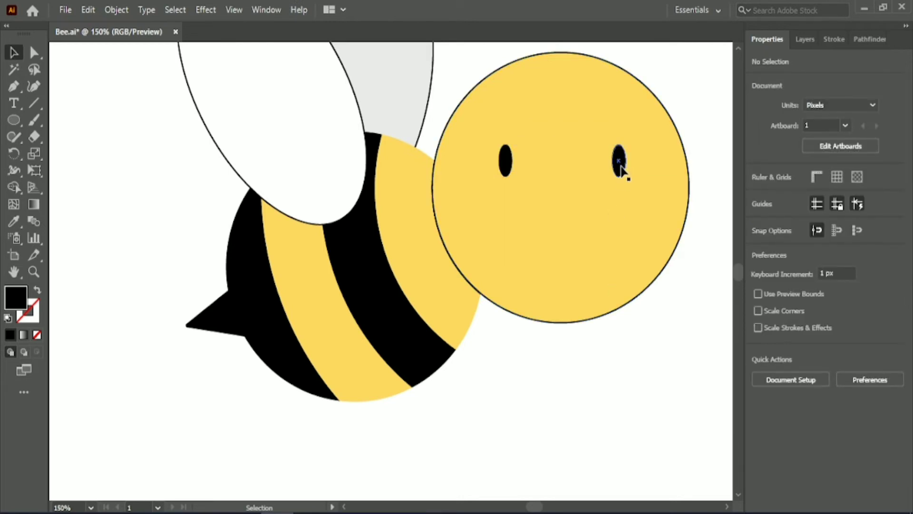
# Step: Move the two eyes slightly closer together and group them
pyautogui.moveTo(621, 168); pyautogui.dragTo(619, 168)
pyautogui.moveTo(510, 167); pyautogui.dragTo(513, 167)
pyautogui.click(643, 362)
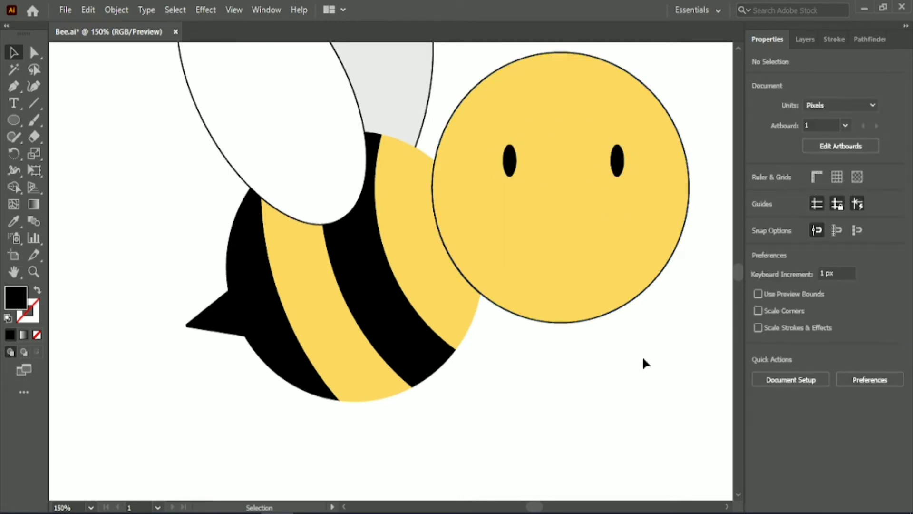
pyautogui.keyDown('shift'); pyautogui.click(621, 161); pyautogui.keyUp('shift')
pyautogui.click(780, 430)
# Step: Ungroup the head from the body and center the grouped eyes horizontally with the head
pyautogui.click(613, 283)
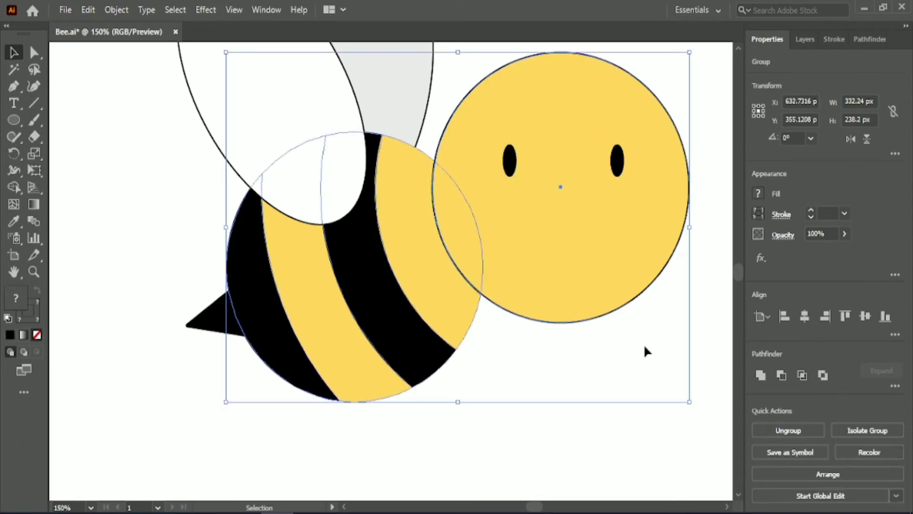
pyautogui.click(788, 430)
pyautogui.click(617, 164)
pyautogui.keyDown('shift'); pyautogui.click(592, 287); pyautogui.keyUp('shift')
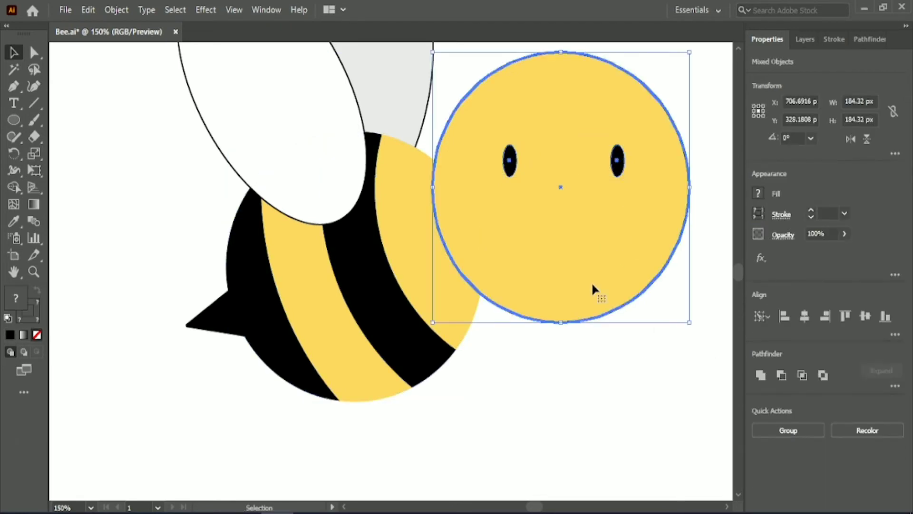
pyautogui.click(805, 321)
pyautogui.click(645, 357)
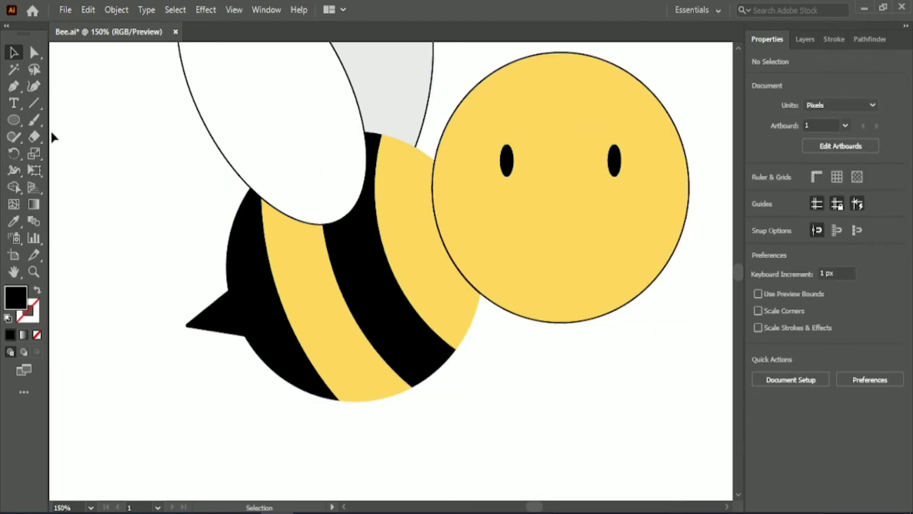
# Step: Draw a flat ellipse about 15 by 8 px as a cheek on the head's lower left and fill it with the coral swatch's color
pyautogui.click(13, 120)
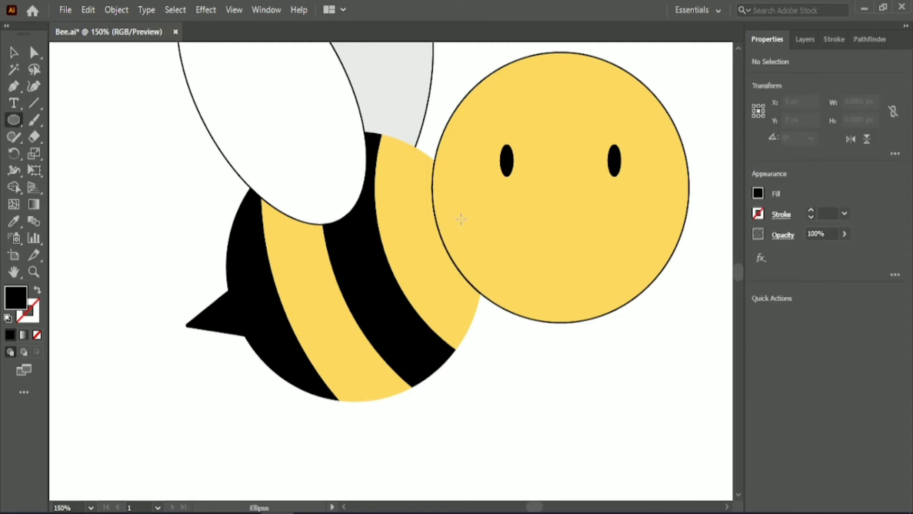
pyautogui.moveTo(474, 219); pyautogui.dragTo(484, 227)
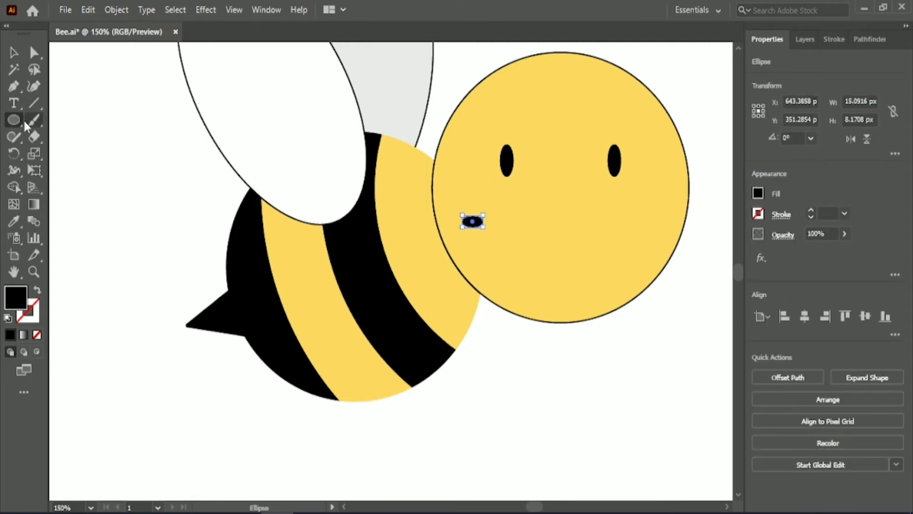
pyautogui.click(13, 221)
pyautogui.scroll(10, 546, 206)
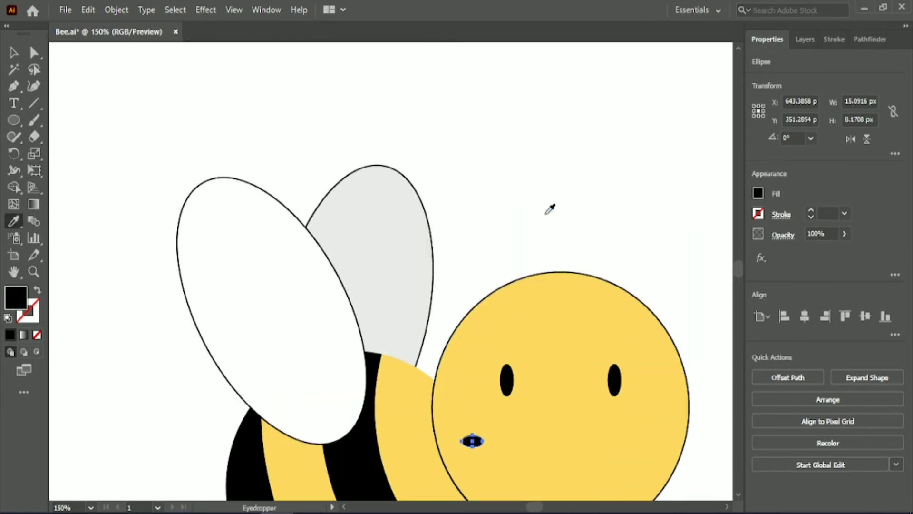
pyautogui.click(638, 52)
pyautogui.click(13, 52)
pyautogui.scroll(-10, 698, 273)
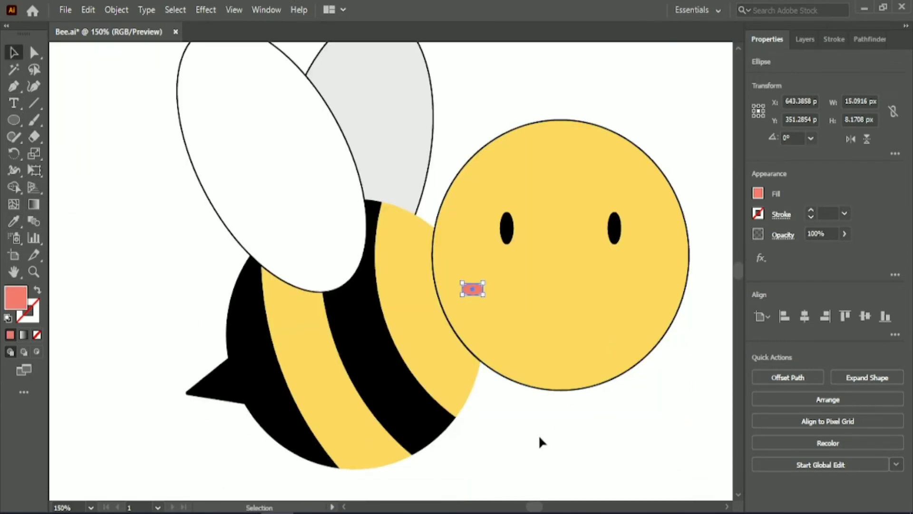
# Step: Position the coral cheek just below the left eye and place a copy of it below the right eye
pyautogui.click(539, 435)
pyautogui.click(470, 289)
pyautogui.moveTo(470, 289); pyautogui.dragTo(630, 261)
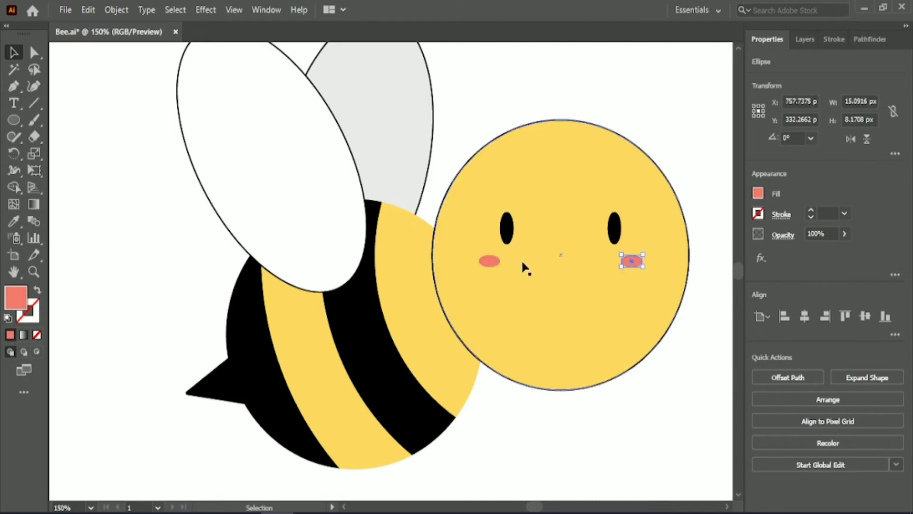
# Step: Draw a coral circle about 62 px across left of the wings and a horizontal line about 119 px long across its middle
pyautogui.keyDown('shift'); pyautogui.click(490, 261); pyautogui.keyUp('shift')
pyautogui.click(622, 387)
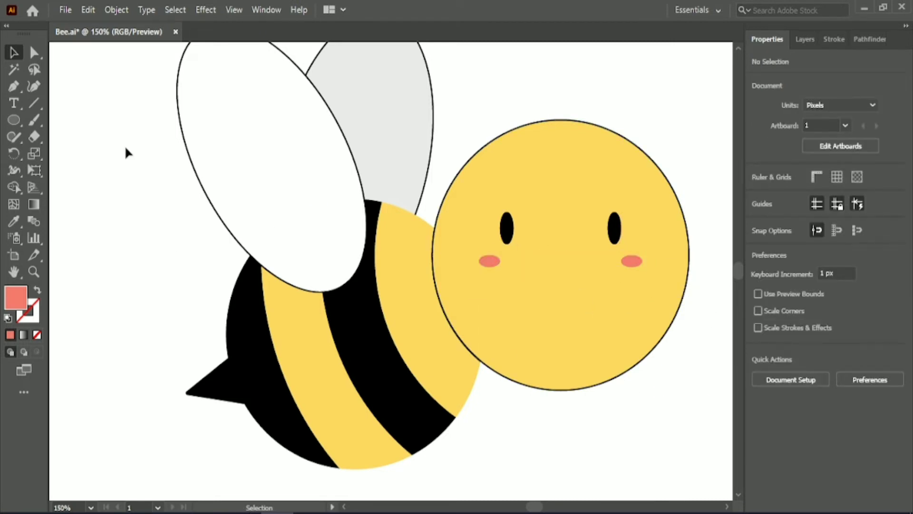
pyautogui.click(13, 120)
pyautogui.moveTo(94, 127); pyautogui.dragTo(179, 218)
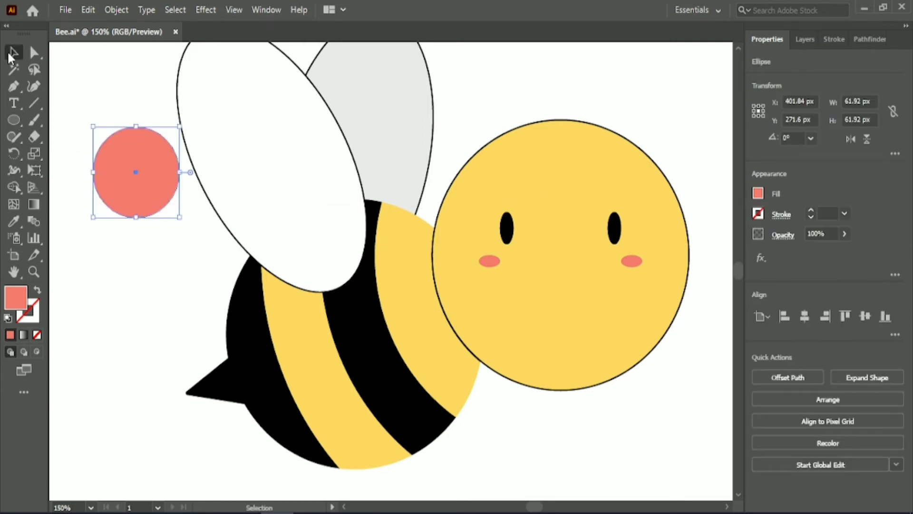
pyautogui.moveTo(68, 172); pyautogui.dragTo(232, 166)
# Step: Center the circle and the line horizontally on each other and give both a 1 pt stroke
pyautogui.click(14, 54)
pyautogui.moveTo(114, 115); pyautogui.dragTo(156, 203)
pyautogui.click(806, 320)
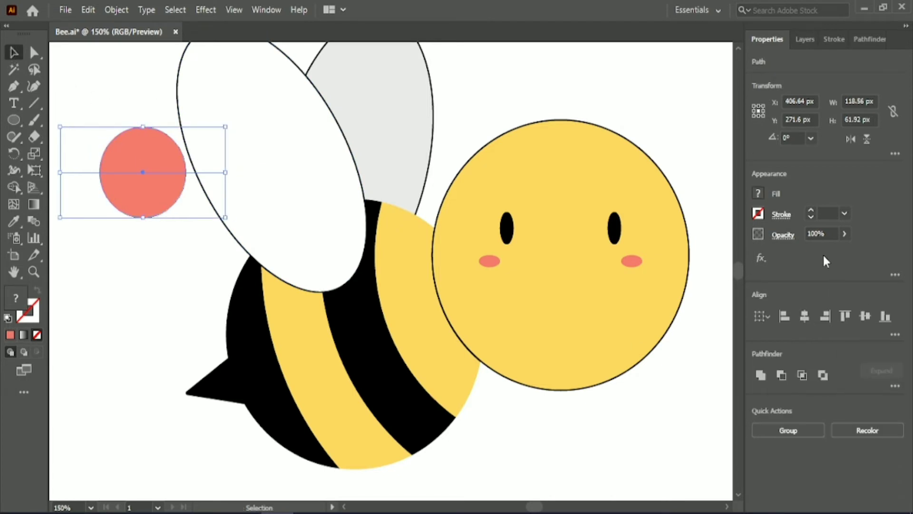
pyautogui.write('1')
pyautogui.press('Return')
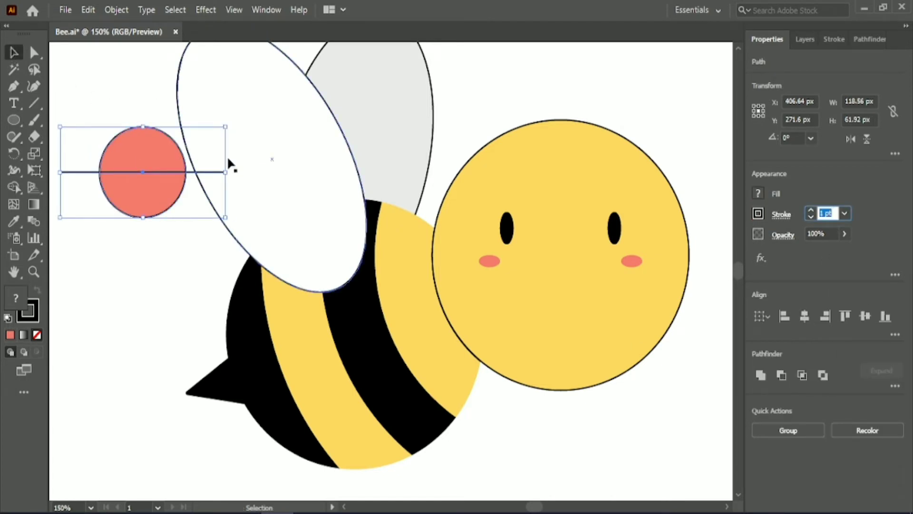
# Step: Delete the circle's upper half and the line's protruding ends with the Shape Builder tool
pyautogui.click(13, 187)
pyautogui.keyDown('alt'); pyautogui.click(81, 172); pyautogui.keyUp('alt')
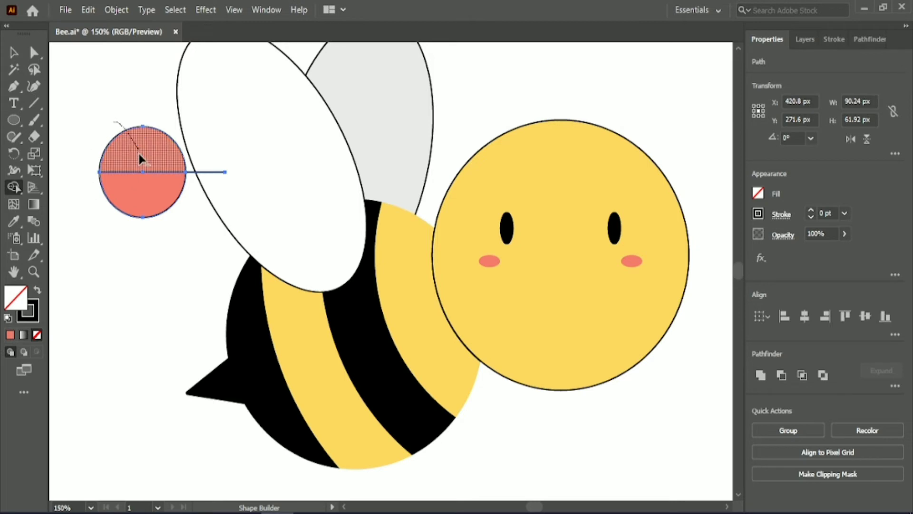
pyautogui.keyDown('alt'); pyautogui.click(137, 151); pyautogui.keyUp('alt')
pyautogui.keyDown('alt'); pyautogui.click(205, 173); pyautogui.keyUp('alt')
pyautogui.press('v')
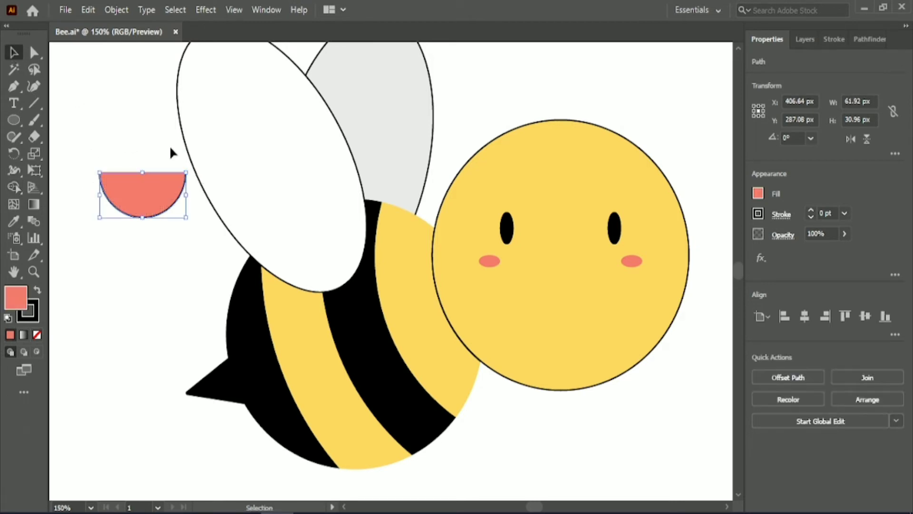
# Step: Remove the semicircle's fill and give its stroke a round cap and round corners
pyautogui.click(758, 194)
pyautogui.click(612, 315)
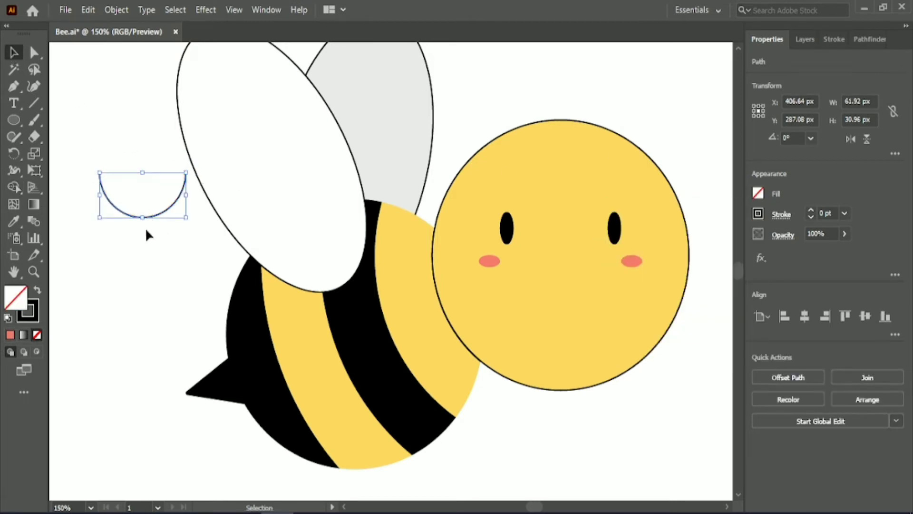
pyautogui.click(846, 40)
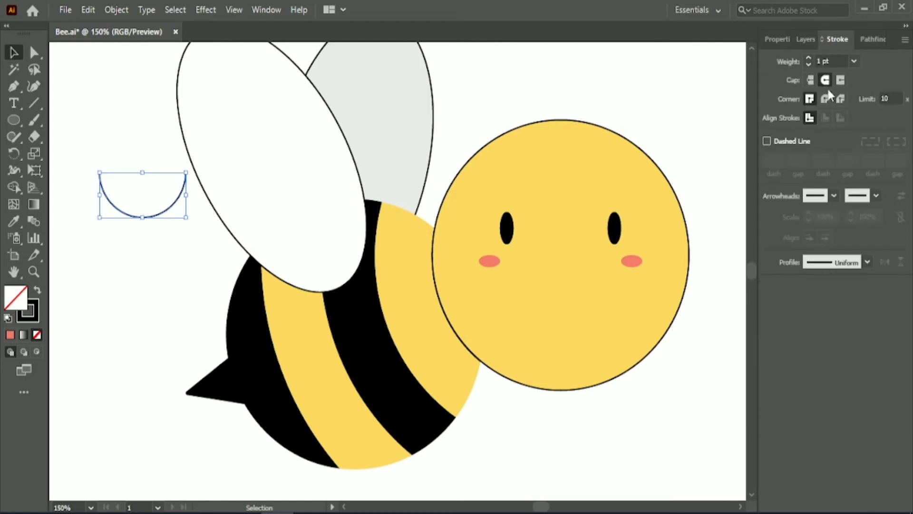
pyautogui.click(826, 99)
pyautogui.click(777, 40)
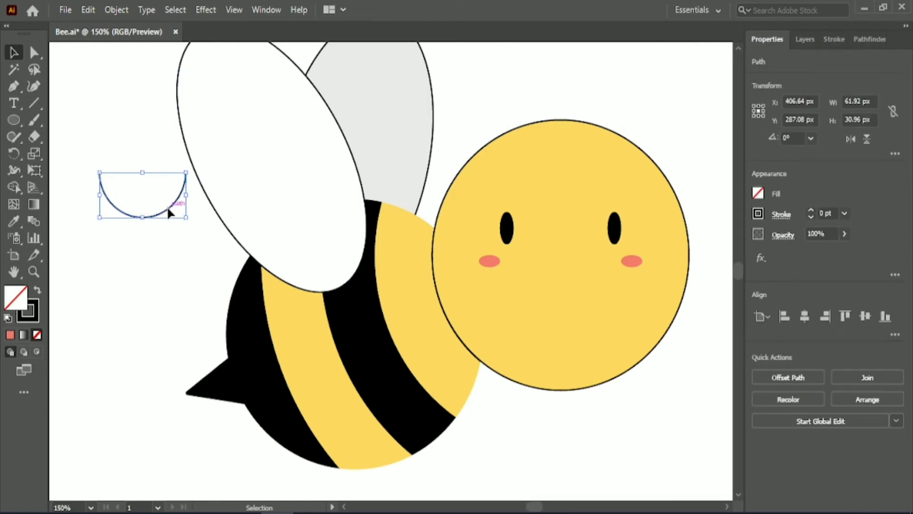
# Step: Move the semicircular curve onto the head as a mouth and center it horizontally and vertically with the head
pyautogui.moveTo(167, 206); pyautogui.dragTo(591, 321)
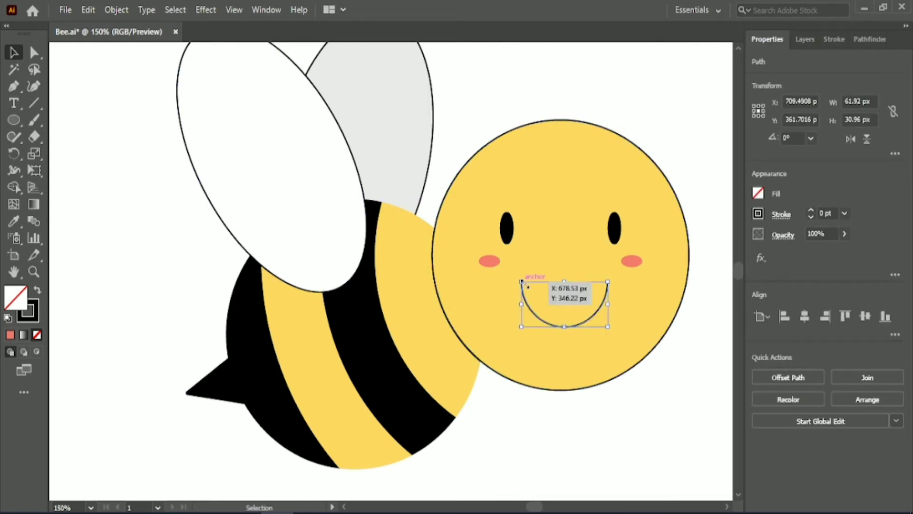
pyautogui.click(805, 316)
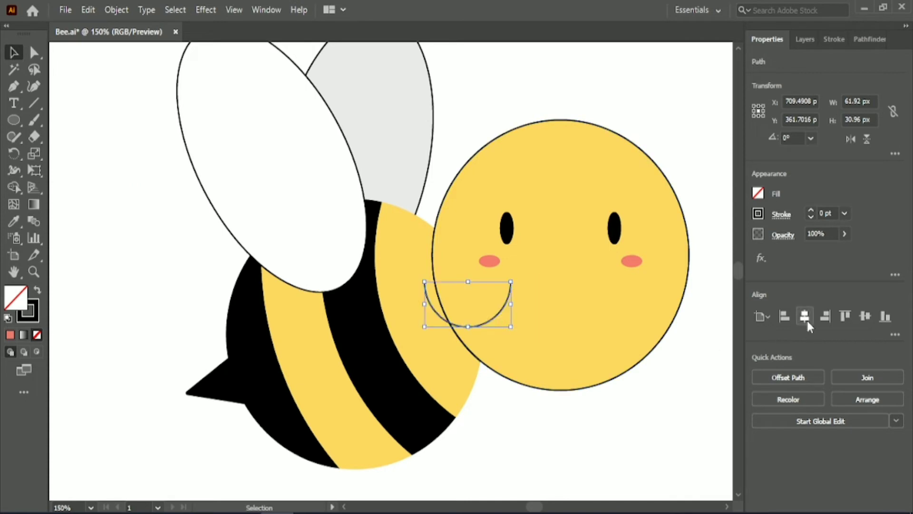
pyautogui.keyDown('shift'); pyautogui.click(555, 322); pyautogui.keyUp('shift')
pyautogui.click(554, 322)
pyautogui.click(864, 316)
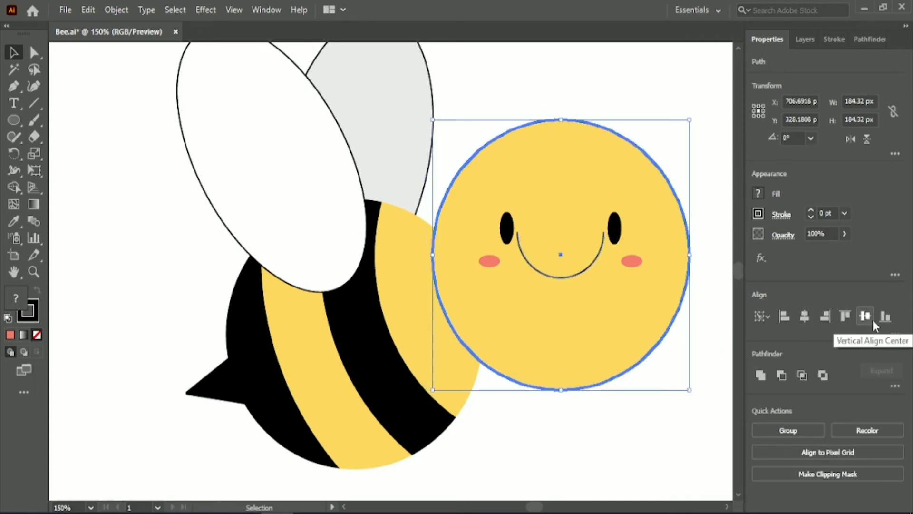
# Step: Nudge the mouth straight down about 48 px so it sits below the cheeks
pyautogui.click(619, 415)
pyautogui.click(574, 276)
pyautogui.press('Down')
pyautogui.press('Down')
pyautogui.press('Down')
pyautogui.press('Down')
pyautogui.press('Down')
pyautogui.press('Down')
pyautogui.press('Down')
pyautogui.press('Down')
pyautogui.press('Down')
pyautogui.press('Down')
pyautogui.press('Down')
pyautogui.press('Down')
pyautogui.press('Down')
pyautogui.press('Down')
pyautogui.press('Down')
pyautogui.press('Down')
pyautogui.press('Down')
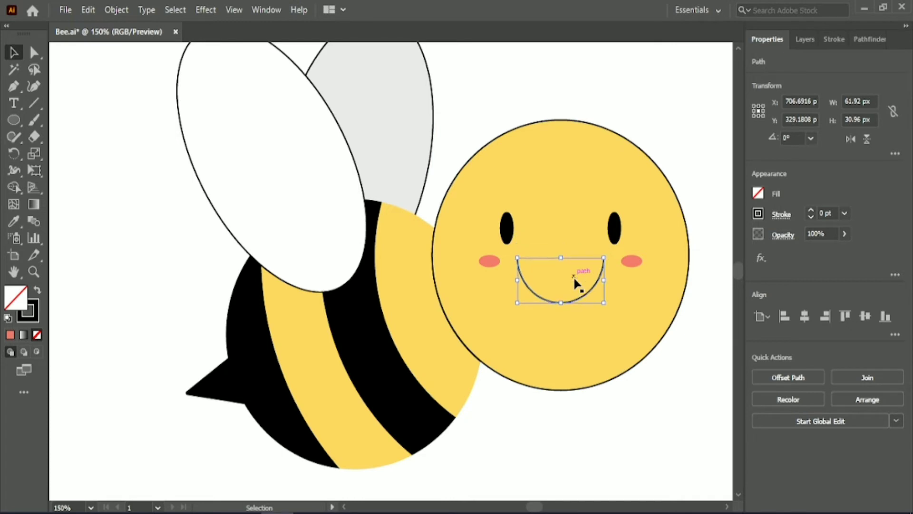
pyautogui.press('Down')
pyautogui.press('Down')
pyautogui.press('Down')
pyautogui.press('Down')
pyautogui.press('Down')
pyautogui.press('Down')
pyautogui.press('Down')
pyautogui.press('Down')
pyautogui.press('Down')
pyautogui.press('Down')
pyautogui.press('Down')
pyautogui.press('Down')
pyautogui.press('Down')
pyautogui.press('Down')
pyautogui.press('Down')
pyautogui.press('Down')
pyautogui.press('Down')
pyautogui.press('Down')
pyautogui.press('Down')
pyautogui.press('Down')
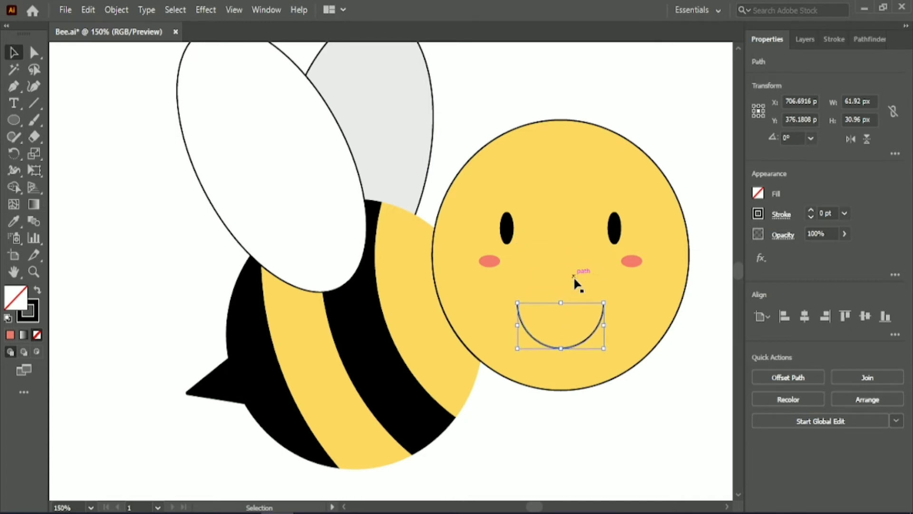
# Step: Set the mouth curve's stroke weight to 2 pt
pyautogui.click(609, 452)
pyautogui.click(602, 320)
pyautogui.write('3')
pyautogui.click(638, 424)
pyautogui.click(595, 338)
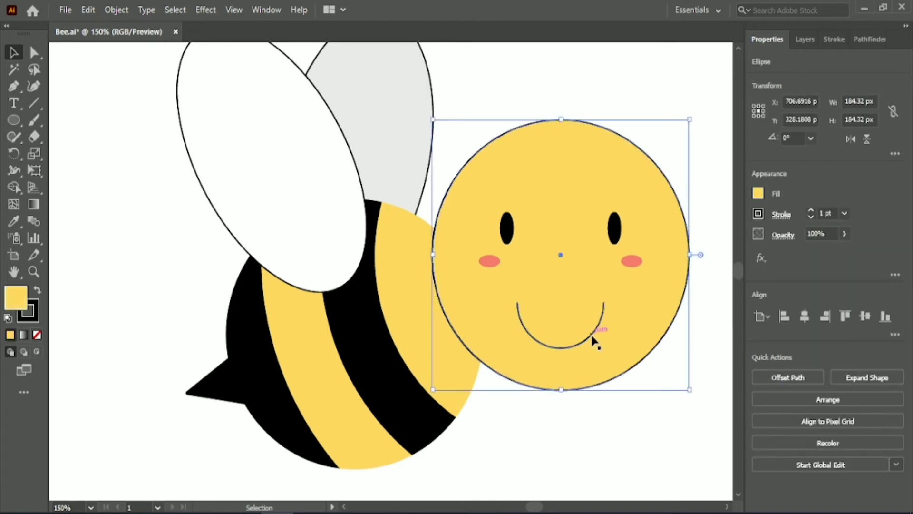
pyautogui.click(561, 348)
pyautogui.click(825, 213)
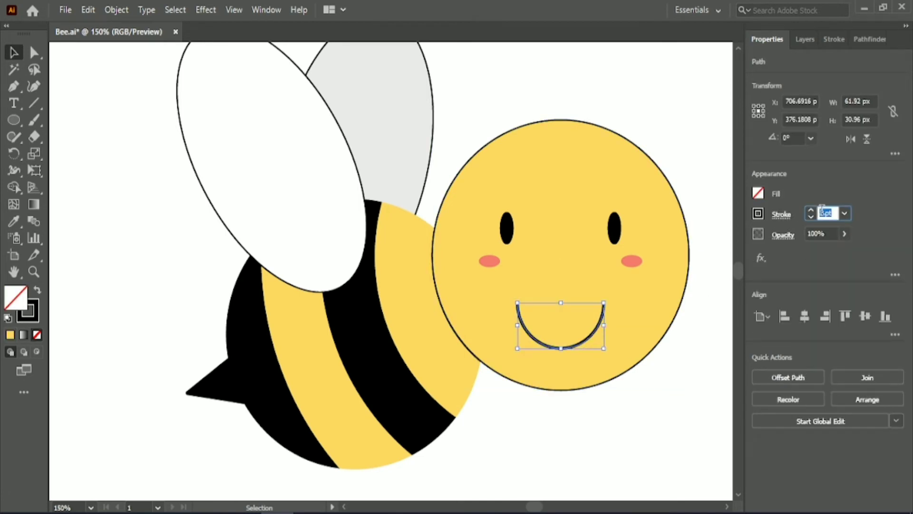
pyautogui.click(666, 380)
pyautogui.click(603, 328)
pyautogui.keyDown('shift'); pyautogui.click(642, 332); pyautogui.keyUp('shift')
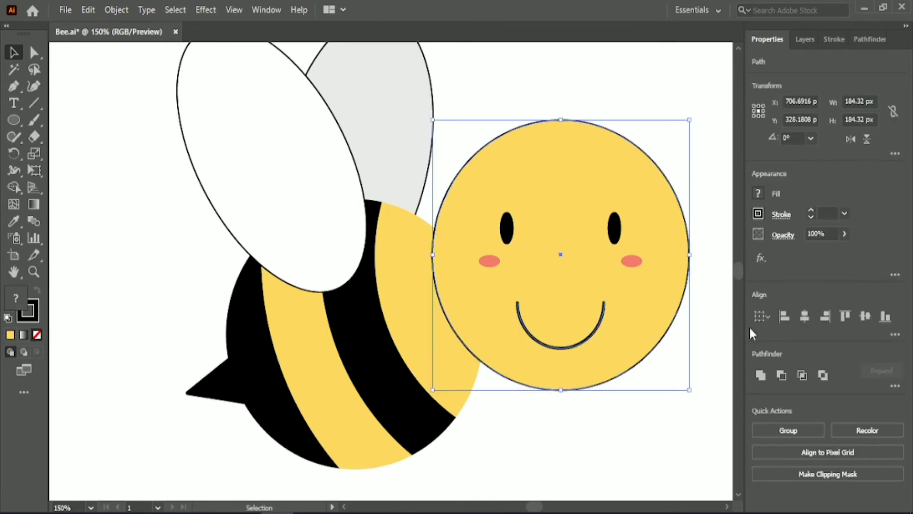
pyautogui.click(621, 413)
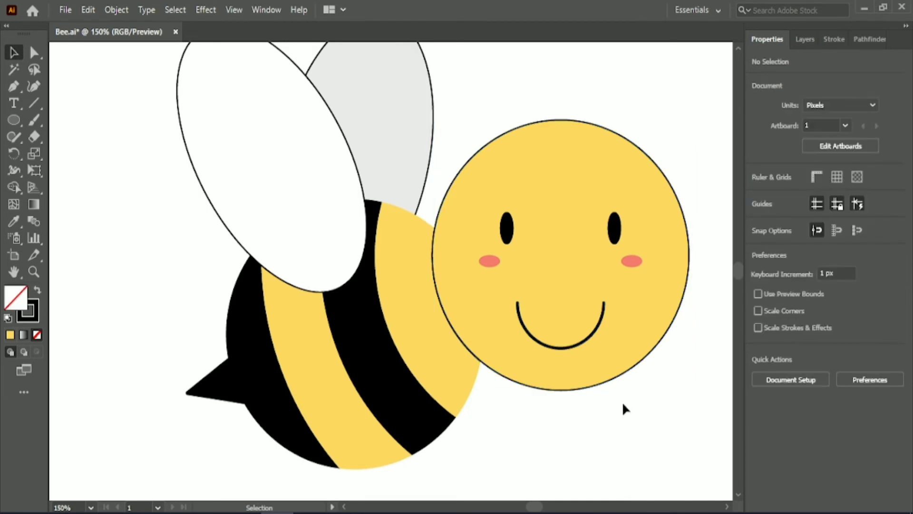
# Step: Draw two curved antennae with the Pen tool, rising from the top of the head and bending right
pyautogui.scroll(2, 623, 407)
pyautogui.click(13, 91)
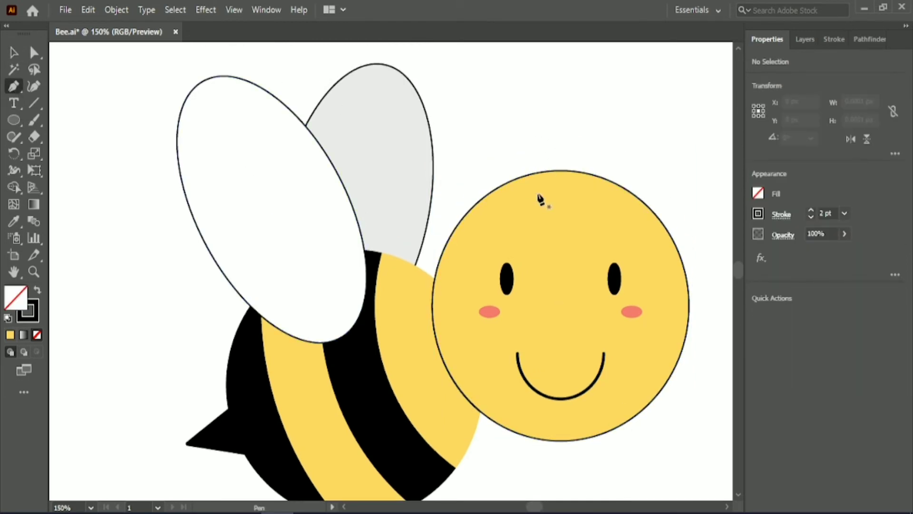
pyautogui.scroll(1, 540, 199)
pyautogui.click(533, 215)
pyautogui.moveTo(574, 103); pyautogui.dragTo(646, 61)
pyautogui.click(574, 103)
pyautogui.press('Escape')
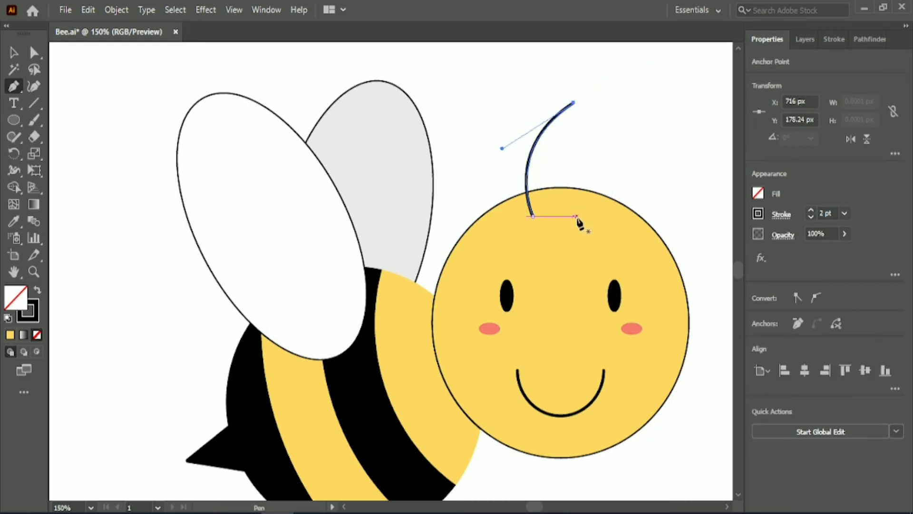
pyautogui.click(581, 212)
pyautogui.moveTo(648, 106); pyautogui.dragTo(720, 83)
pyautogui.press('Escape')
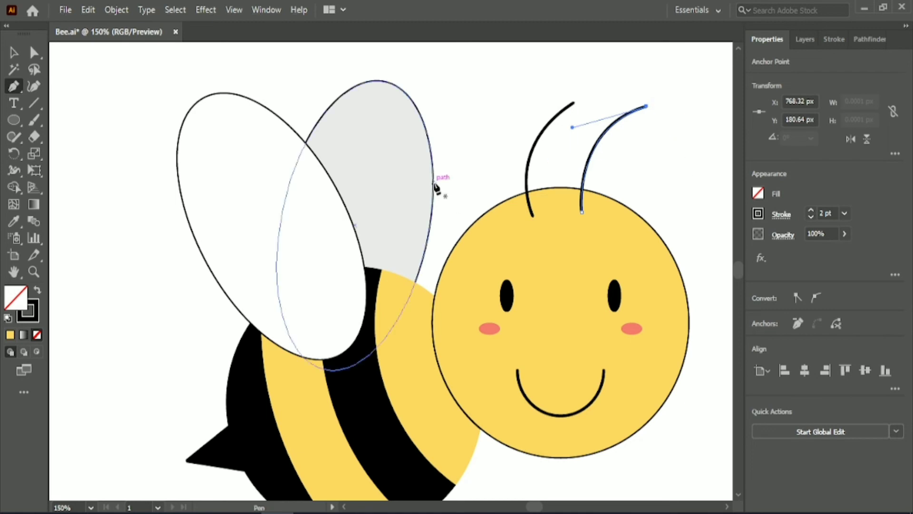
# Step: Draw two short curved front legs with the Pen tool on the body's lower right edge, just below the head
pyautogui.scroll(-3, 438, 176)
pyautogui.scroll(-3, 442, 170)
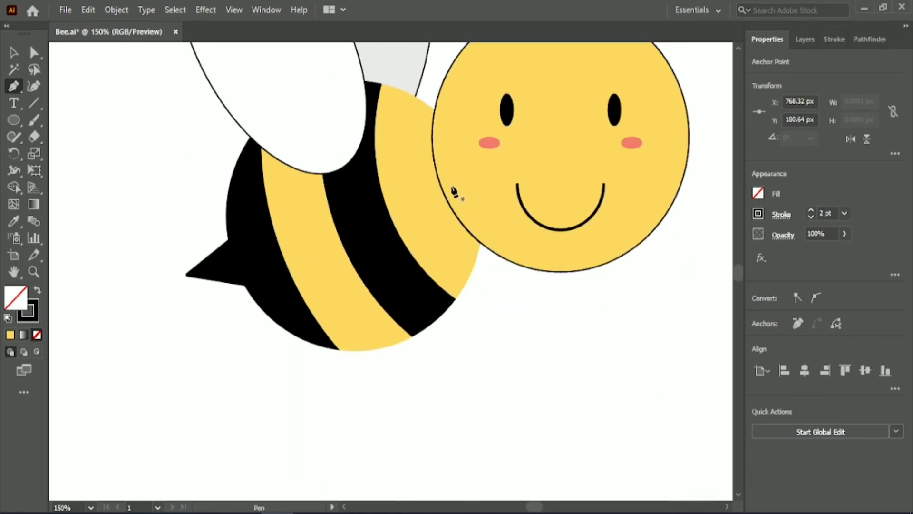
pyautogui.click(468, 262)
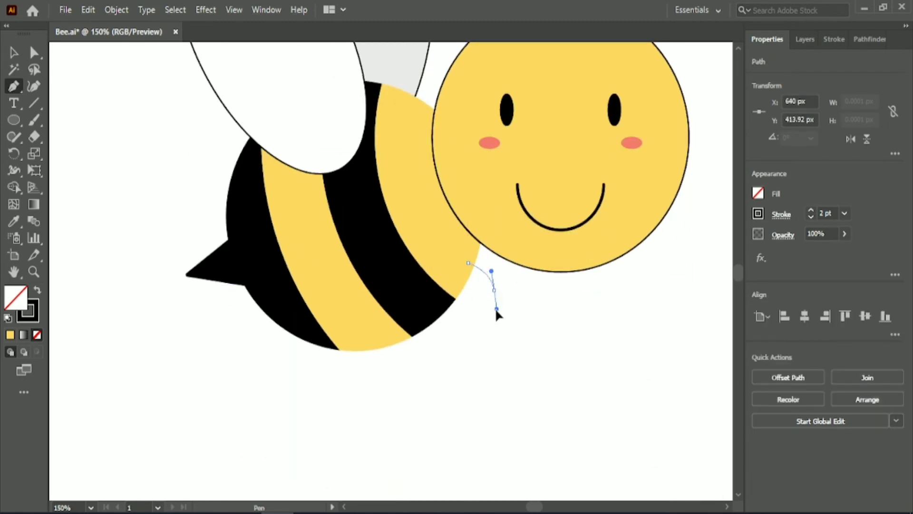
pyautogui.moveTo(495, 307)
pyautogui.mouseDown()
pyautogui.moveTo(481, 306)
pyautogui.moveTo(482, 316)
pyautogui.mouseUp()
pyautogui.press('Escape')
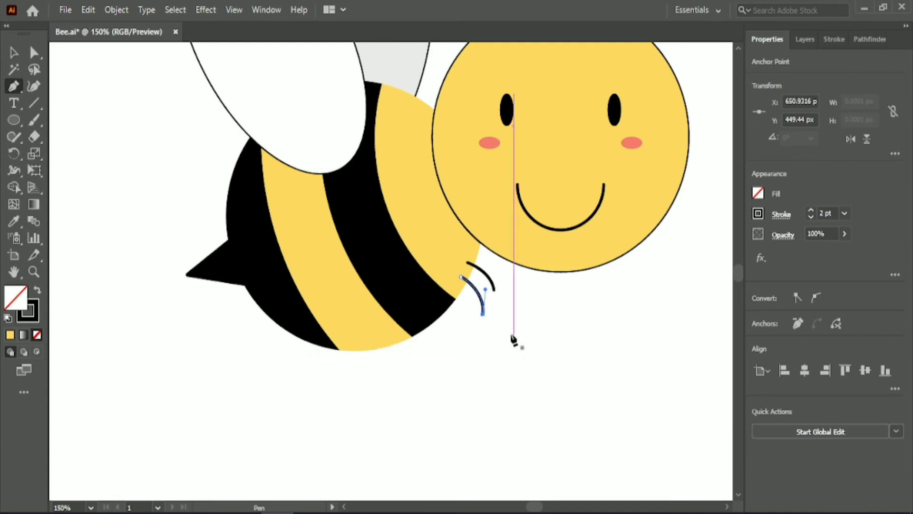
pyautogui.press('Escape')
# Step: Draw two short curved back legs with the Pen tool at the bottom of the body, near the rear black stripe
pyautogui.click(340, 342)
pyautogui.click(360, 378)
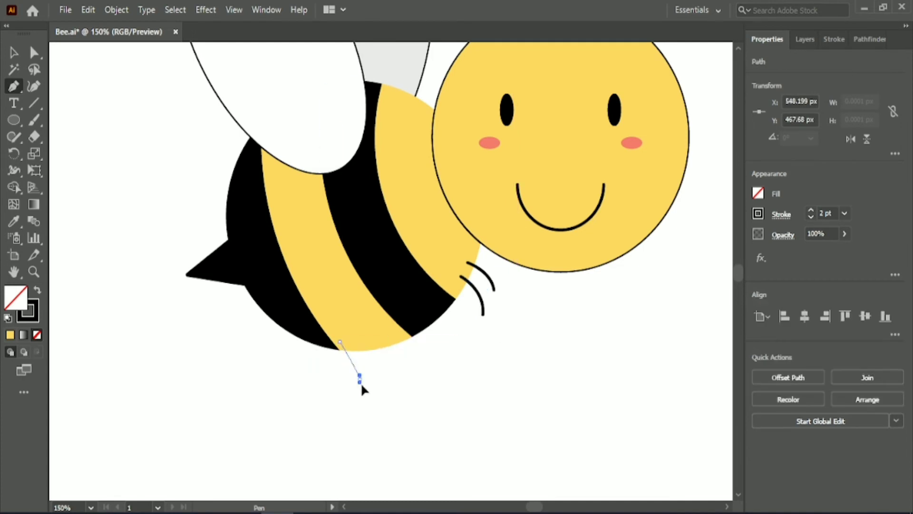
pyautogui.moveTo(384, 393); pyautogui.dragTo(359, 382)
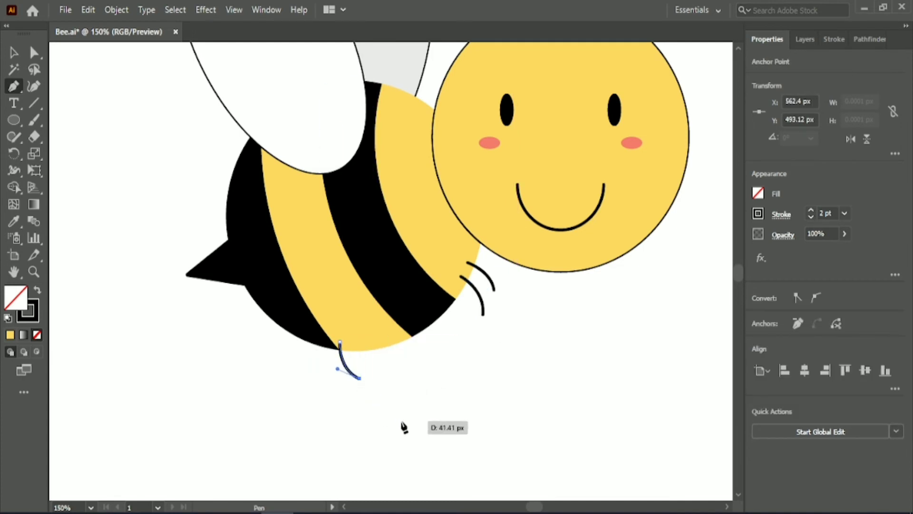
pyautogui.press('Escape')
pyautogui.click(320, 337)
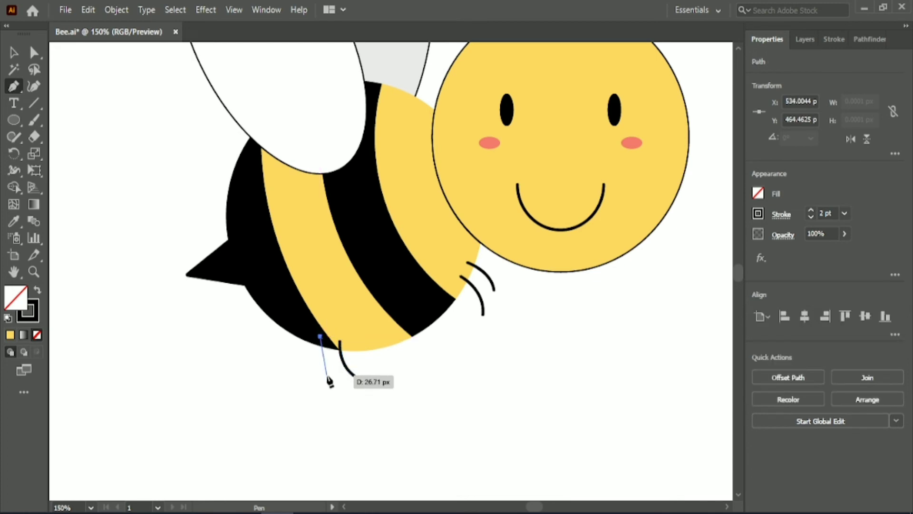
pyautogui.moveTo(333, 384); pyautogui.dragTo(335, 386)
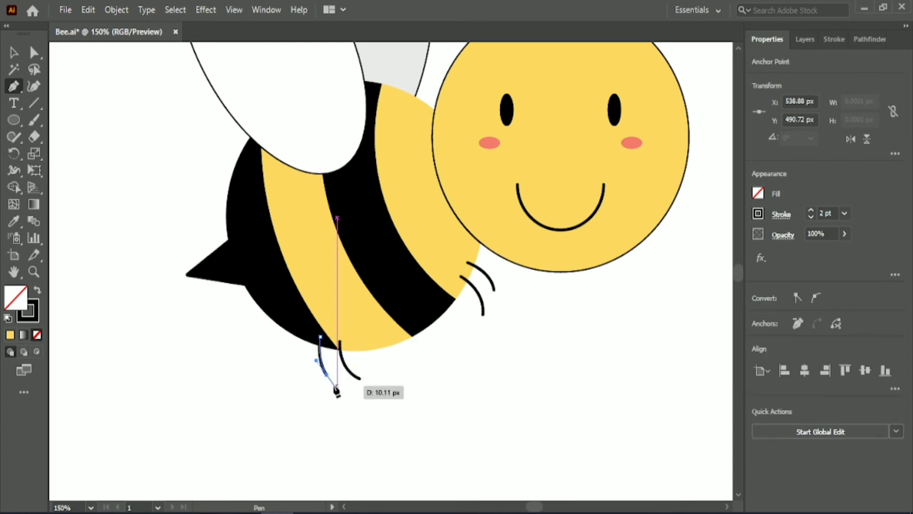
pyautogui.press('v')
pyautogui.click(338, 408)
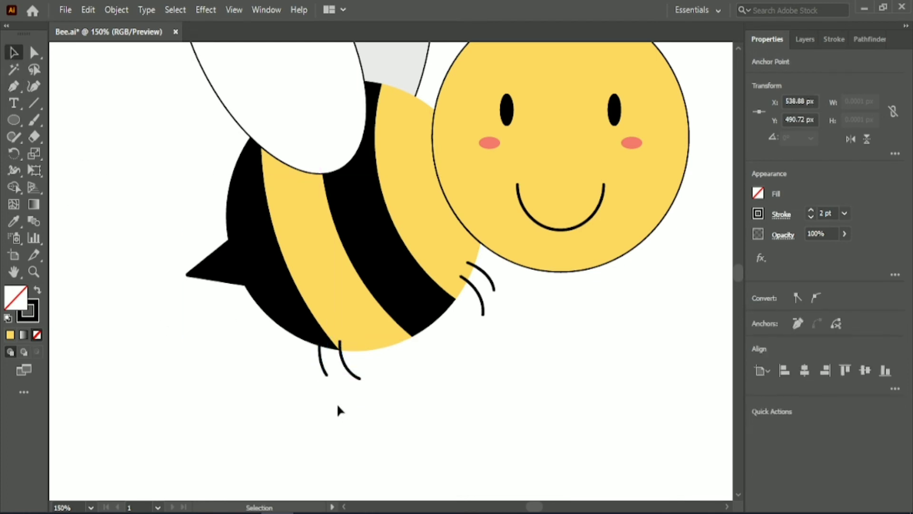
# Step: Select all four legs and send them to the back, behind the body
pyautogui.moveTo(307, 375); pyautogui.dragTo(352, 357)
pyautogui.keyDown('shift'); pyautogui.click(481, 301); pyautogui.keyUp('shift')
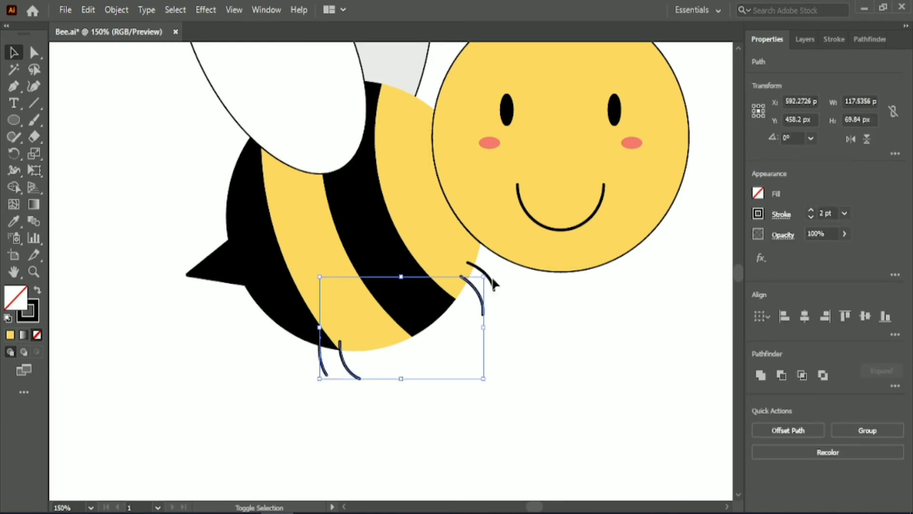
pyautogui.rightClick(494, 283)
pyautogui.moveTo(519, 440)
pyautogui.click(676, 490)
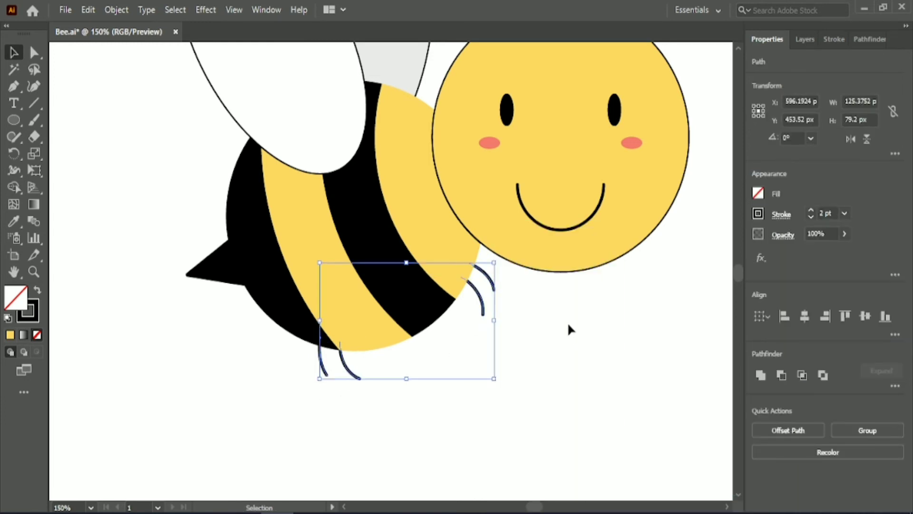
pyautogui.click(567, 323)
pyautogui.click(325, 378)
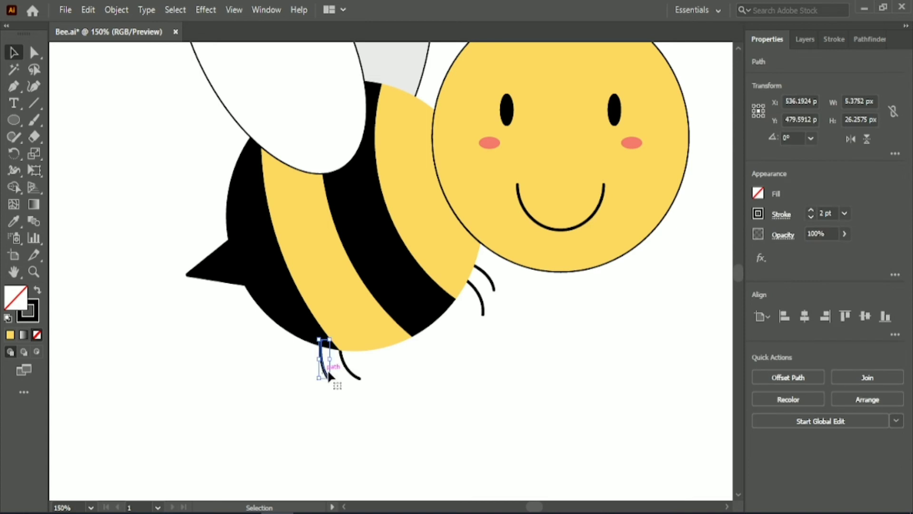
pyautogui.click(475, 354)
# Step: Draw a small closed teardrop about 14 × 22 px with the Pen tool in the empty area between the wings and antennae
pyautogui.hscroll(3, 499, 414)
pyautogui.scroll(3, 524, 475)
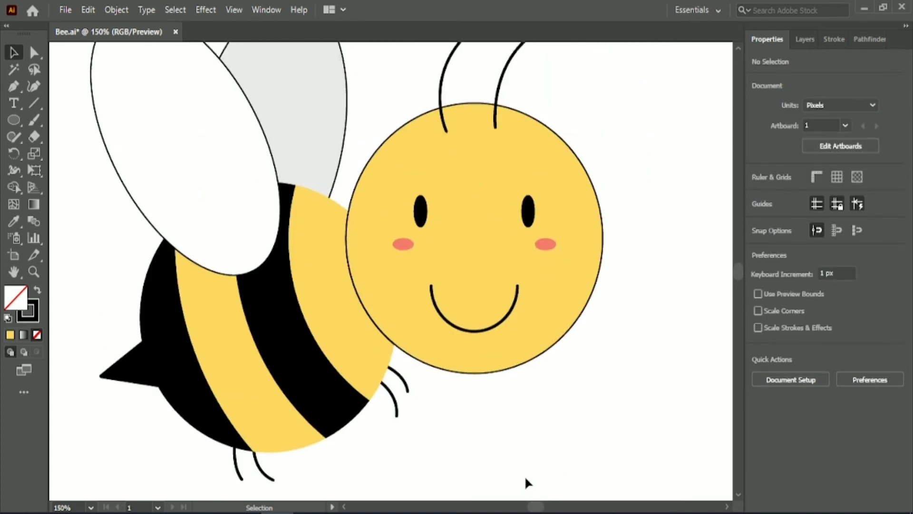
pyautogui.scroll(3, 526, 479)
pyautogui.click(14, 86)
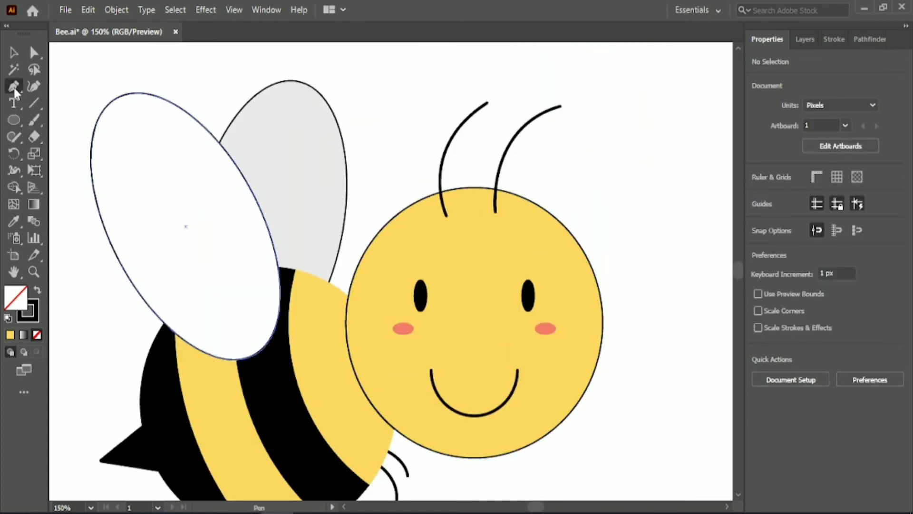
pyautogui.click(375, 99)
pyautogui.moveTo(395, 98); pyautogui.dragTo(404, 89)
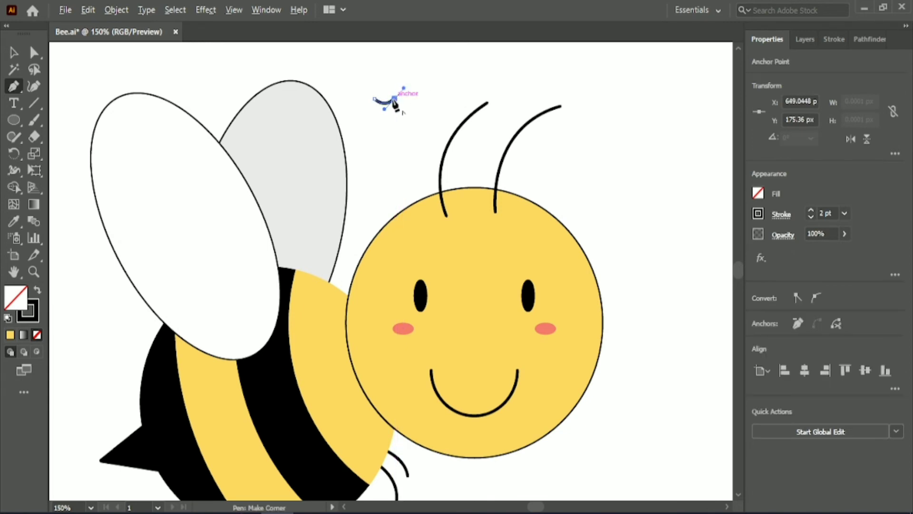
pyautogui.scroll(1, 390, 107)
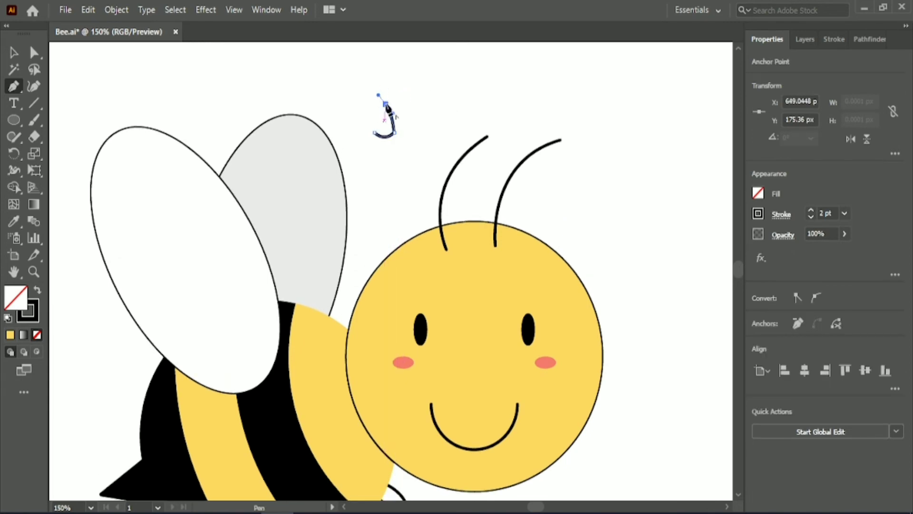
pyautogui.click(386, 104)
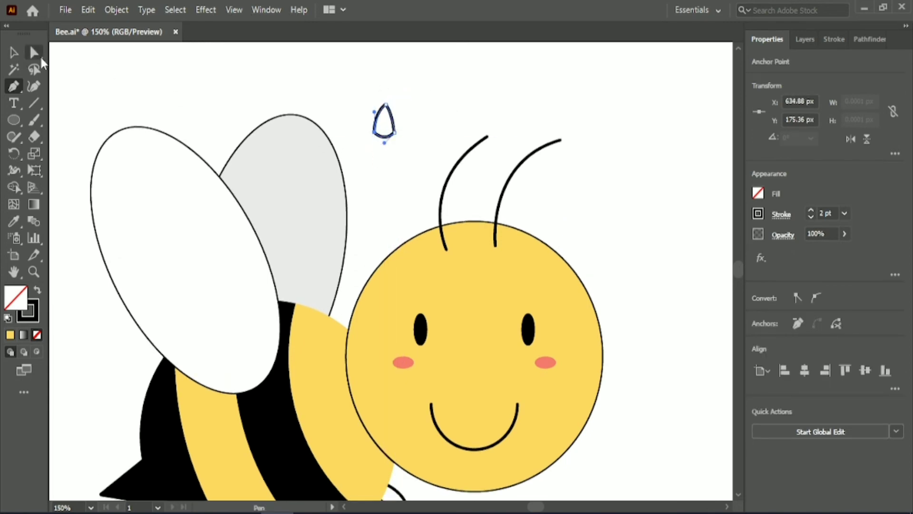
# Step: Round the teardrop's two bottom corners fully and its pointed tip slightly with the Direct Selection corner widgets
pyautogui.click(34, 52)
pyautogui.scroll(5, 394, 143)
pyautogui.click(324, 214)
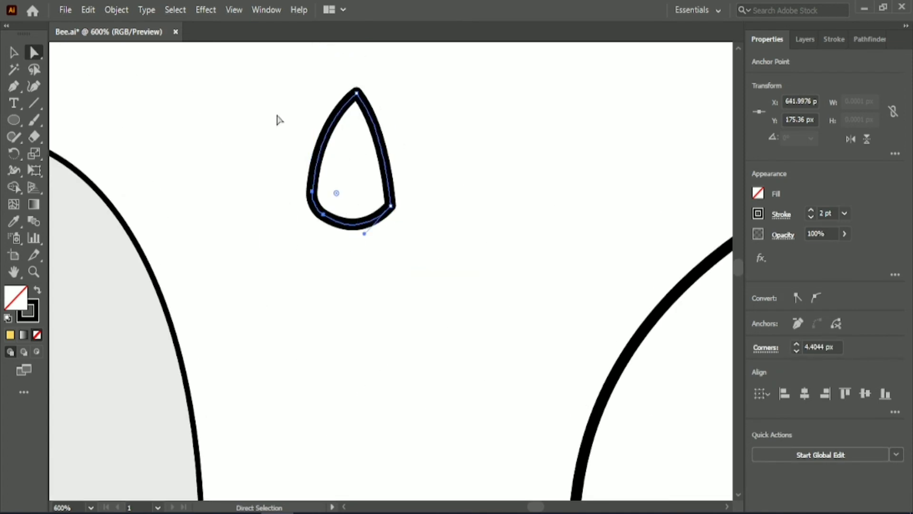
pyautogui.moveTo(279, 120); pyautogui.dragTo(427, 235)
pyautogui.moveTo(378, 201)
pyautogui.mouseDown()
pyautogui.moveTo(369, 180)
pyautogui.moveTo(376, 218)
pyautogui.mouseUp()
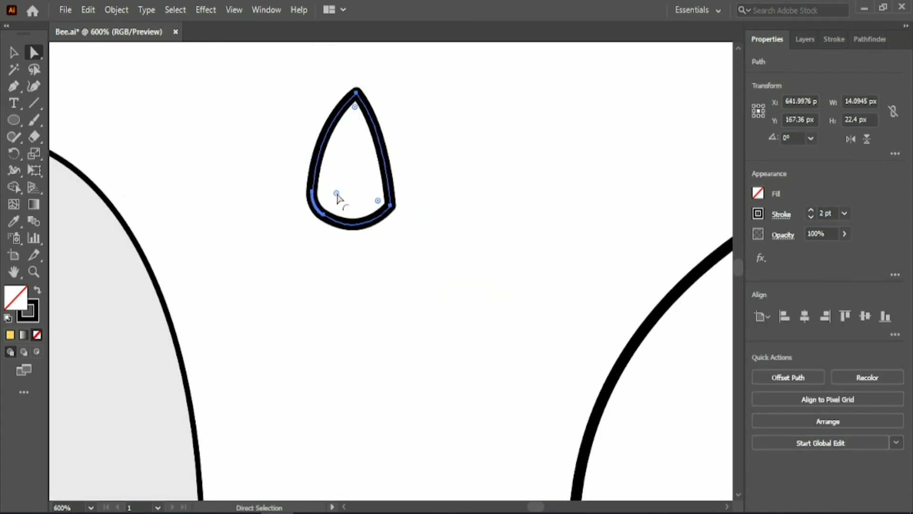
pyautogui.moveTo(337, 193); pyautogui.dragTo(320, 209)
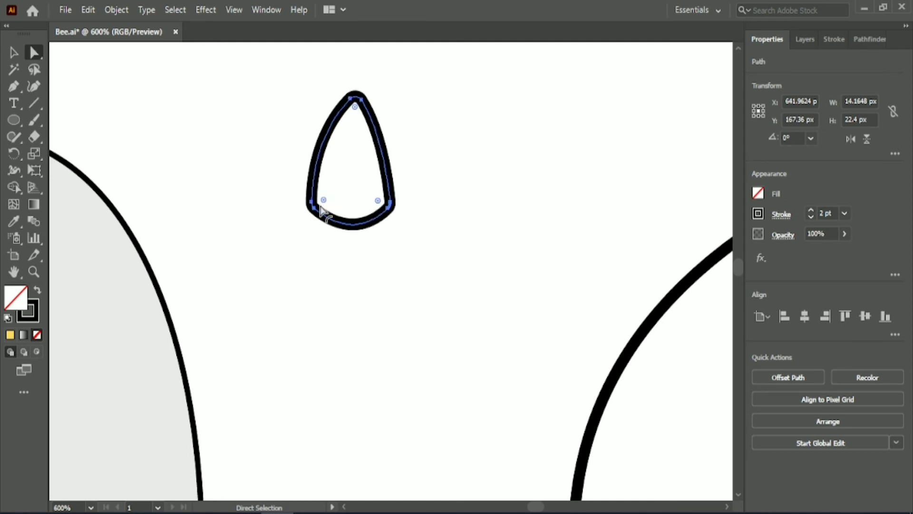
pyautogui.moveTo(378, 200); pyautogui.dragTo(413, 142)
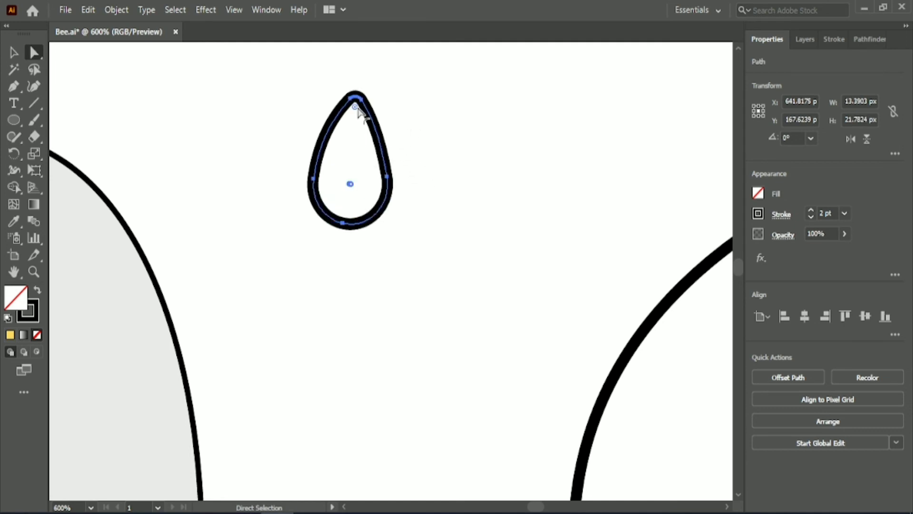
pyautogui.moveTo(350, 108); pyautogui.dragTo(363, 107)
pyautogui.click(360, 108)
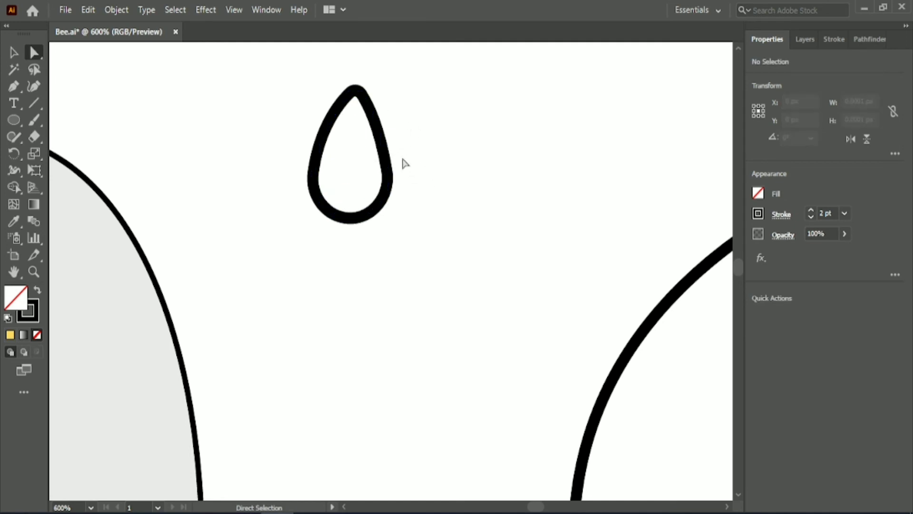
# Step: Rotate the teardrop to about 158.7° so its point faces down
pyautogui.scroll(-3, 404, 164)
pyautogui.click(12, 53)
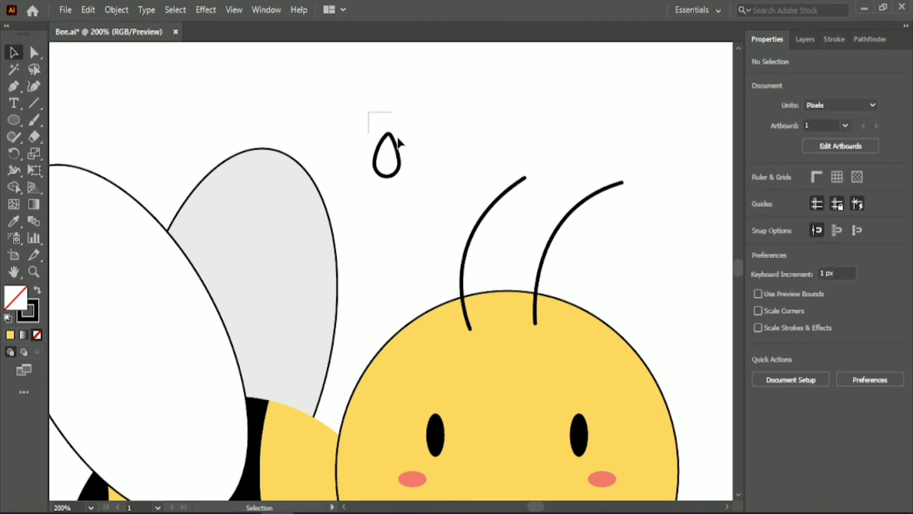
pyautogui.click(400, 152)
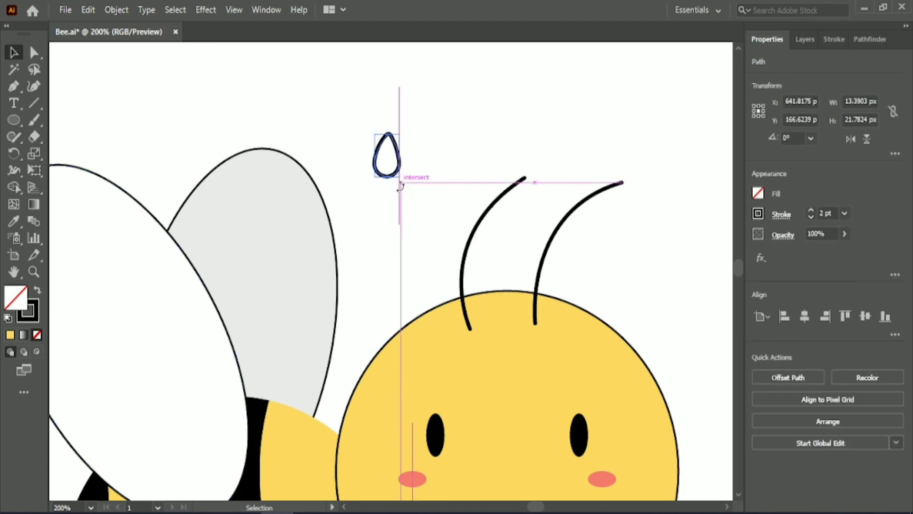
pyautogui.moveTo(400, 180); pyautogui.dragTo(386, 125)
# Step: Fill the teardrop with the yellow swatch color and set its black stroke to the same thickness as the antennae
pyautogui.scroll(-3, 640, 217)
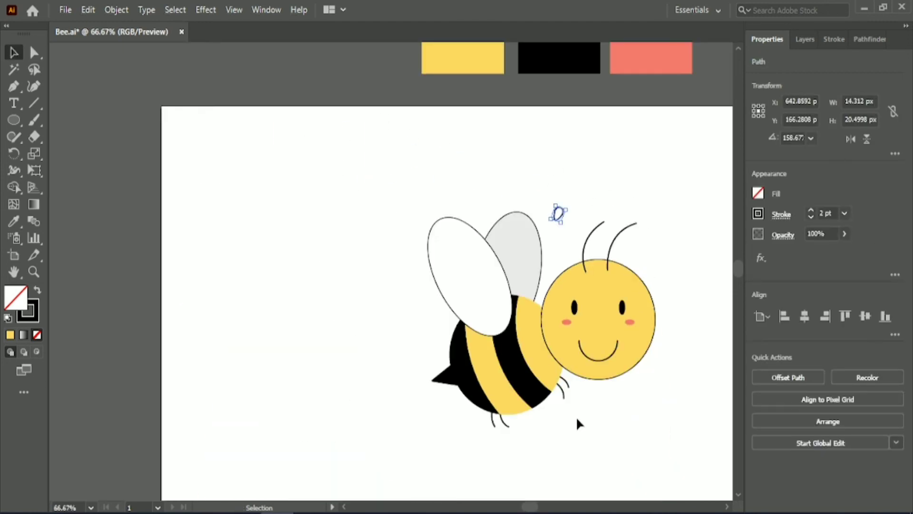
pyautogui.hscroll(2, 533, 508)
pyautogui.click(13, 221)
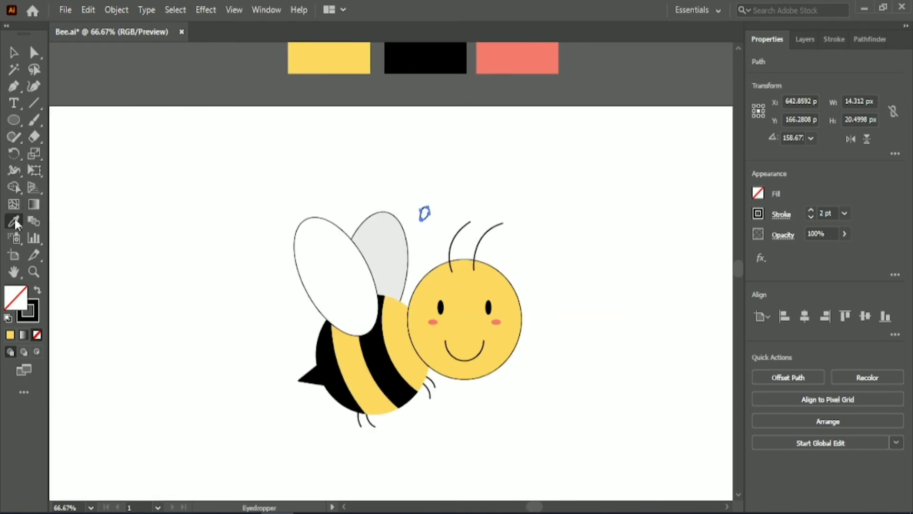
pyautogui.click(305, 58)
pyautogui.press('v')
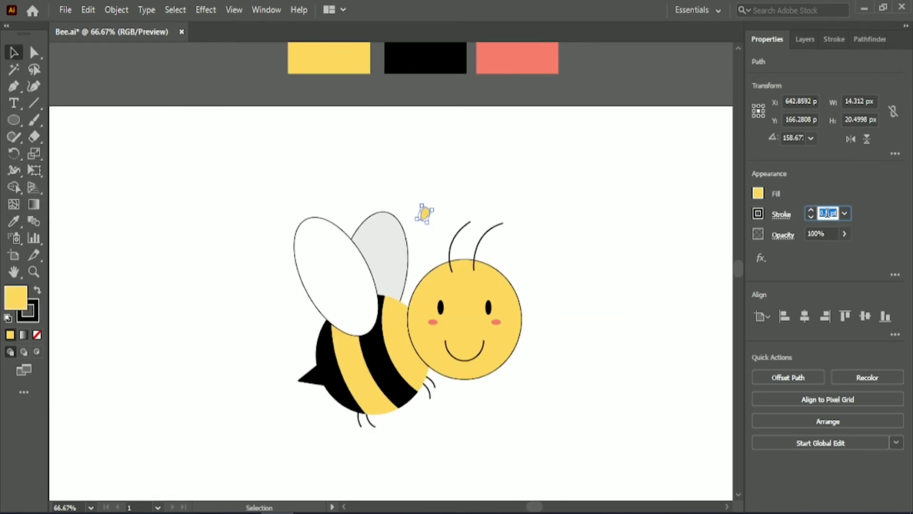
pyautogui.click(624, 252)
# Step: Move the teardrop onto the tip of the left antenna and rotate it to about 136° to follow the curve
pyautogui.scroll(1, 535, 259)
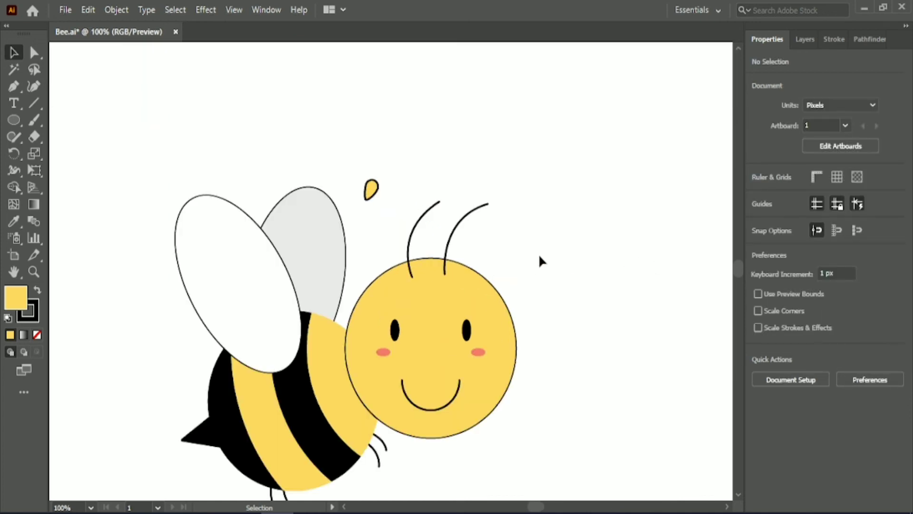
pyautogui.scroll(1, 540, 261)
pyautogui.moveTo(292, 159); pyautogui.dragTo(394, 157)
pyautogui.scroll(3, 391, 151)
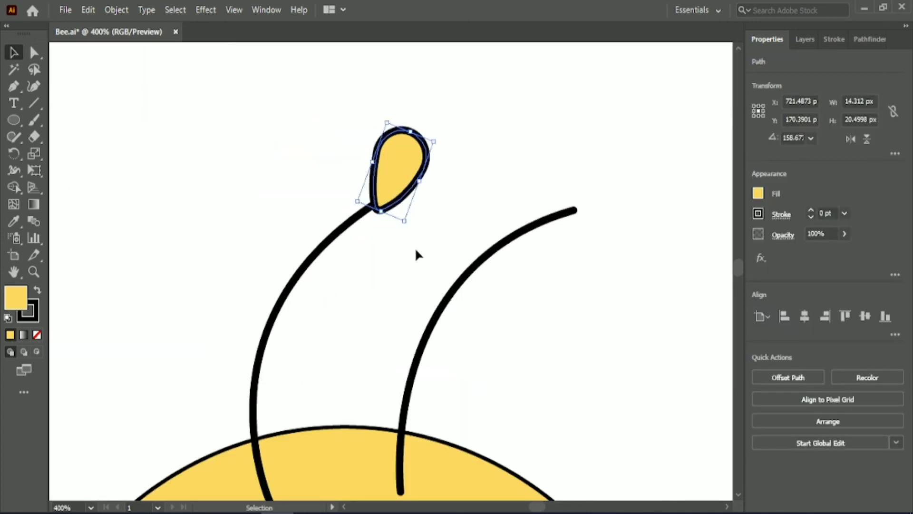
pyautogui.moveTo(408, 229); pyautogui.dragTo(392, 236)
pyautogui.press('Right')
pyautogui.press('Down')
pyautogui.press('Down')
pyautogui.press('Right')
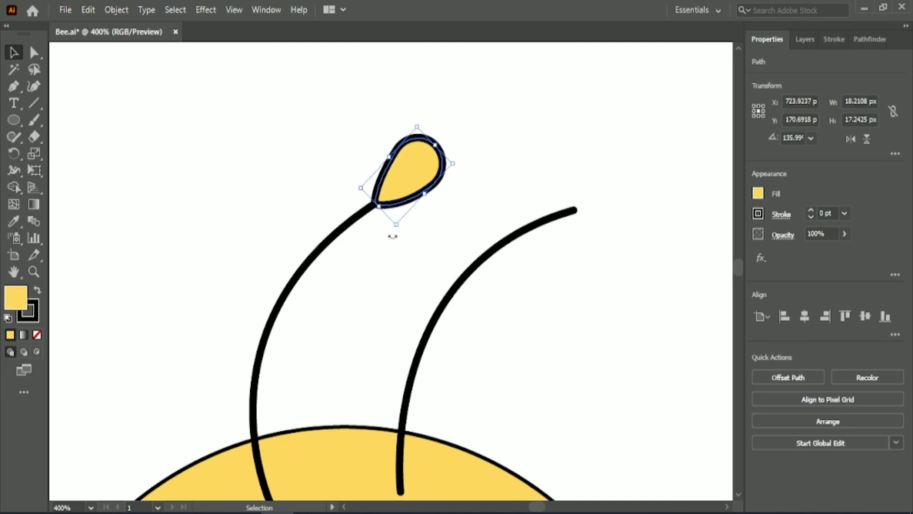
# Step: Copy the teardrop onto the tip of the right antenna and rotate the copy to about 123.5°
pyautogui.moveTo(399, 190); pyautogui.dragTo(655, 191)
pyautogui.press('Down')
pyautogui.press('Down')
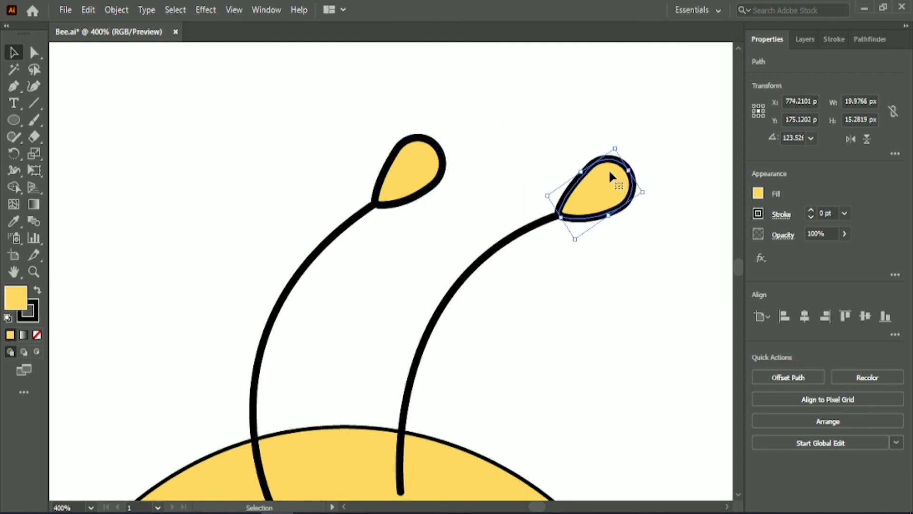
pyautogui.click(642, 269)
# Step: Draw a 1280 × 720 px rectangle covering the whole artboard
pyautogui.scroll(-1, 642, 269)
pyautogui.scroll(-2, 642, 272)
pyautogui.hotkey('ctrl', '-')
pyautogui.hotkey('ctrl', '-')
pyautogui.hotkey('ctrl', '-')
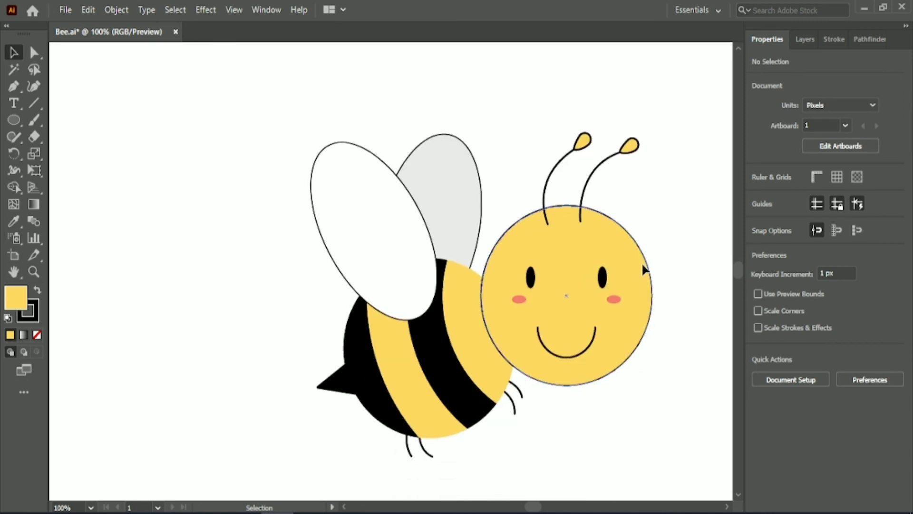
pyautogui.click(14, 120)
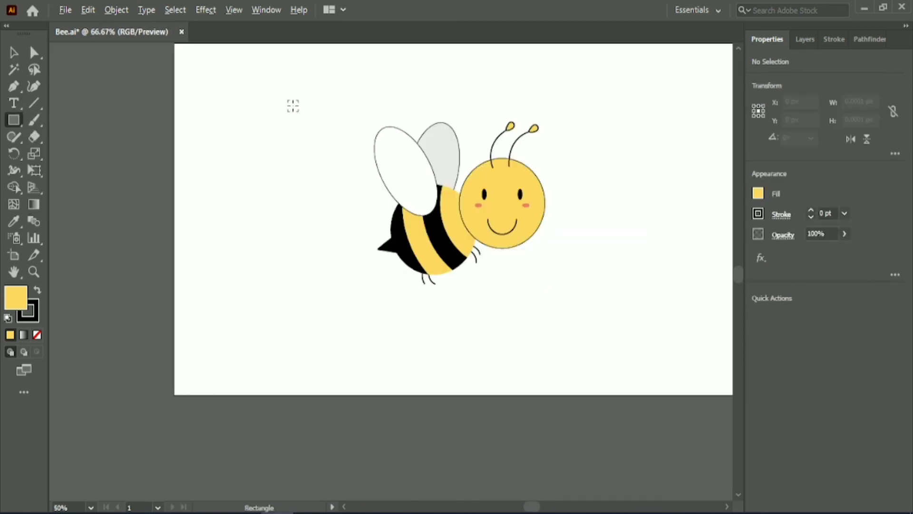
pyautogui.scroll(-2, 293, 106)
pyautogui.moveTo(214, 65); pyautogui.dragTo(611, 298)
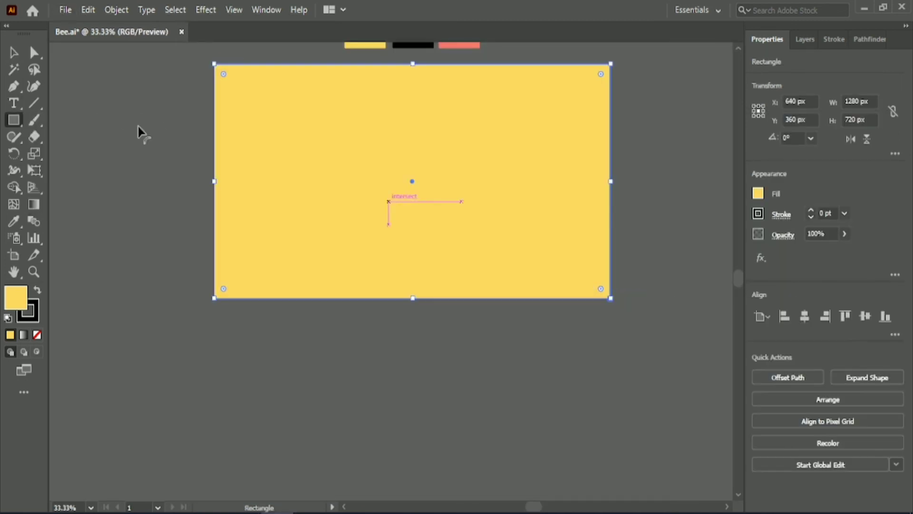
# Step: Fill the rectangle with a pale blue of about 9% cyan and 0% magenta, yellow and black
pyautogui.click(758, 193)
pyautogui.click(681, 329)
pyautogui.click(678, 330)
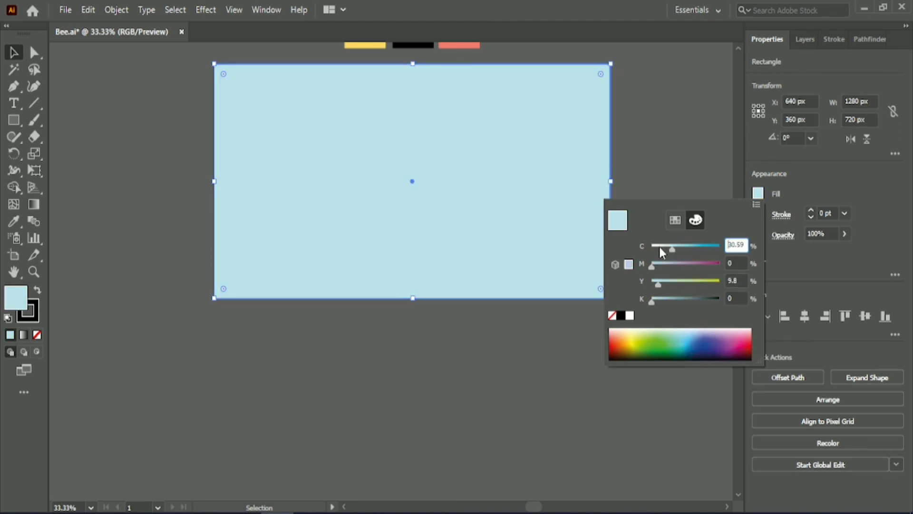
pyautogui.click(659, 246)
pyautogui.moveTo(658, 285); pyautogui.dragTo(651, 284)
pyautogui.click(653, 246)
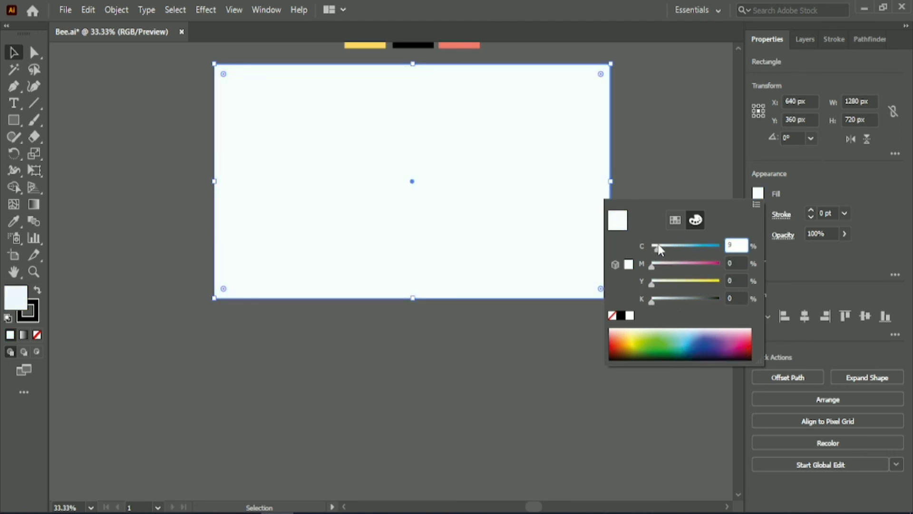
pyautogui.click(657, 246)
pyautogui.click(786, 185)
# Step: Send the pale blue rectangle to the back and set its opacity to 50%
pyautogui.rightClick(505, 152)
pyautogui.moveTo(533, 409)
pyautogui.click(680, 454)
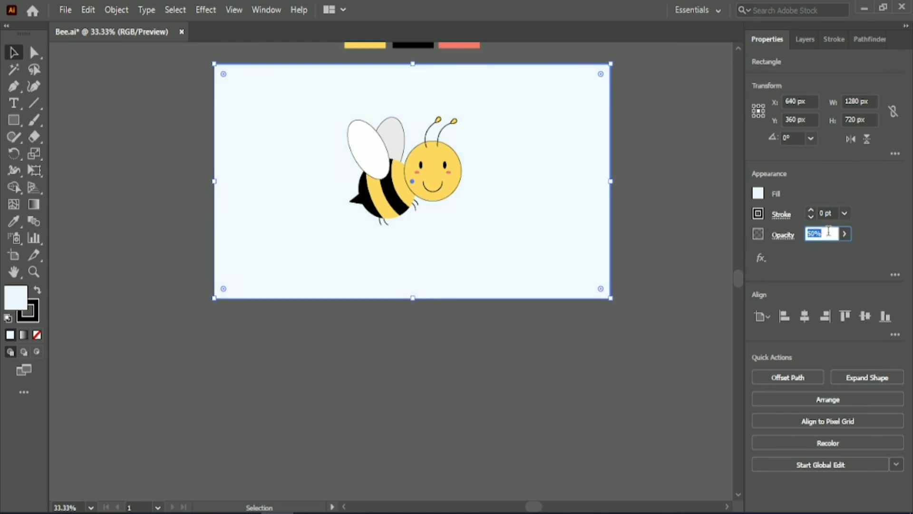
pyautogui.click(129, 118)
# Step: Lock the background rectangle in place
pyautogui.scroll(2, 435, 255)
pyautogui.scroll(3, 437, 259)
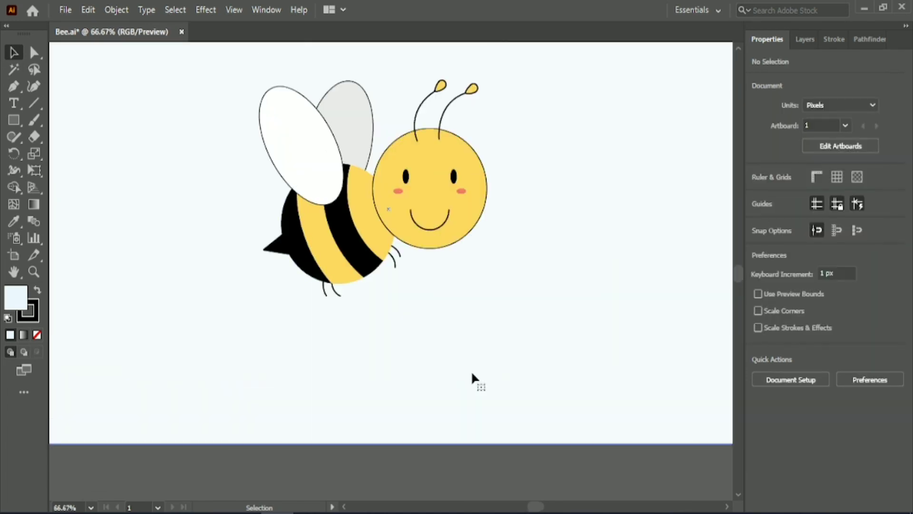
pyautogui.click(471, 371)
pyautogui.click(118, 10)
pyautogui.moveTo(167, 103)
pyautogui.click(354, 102)
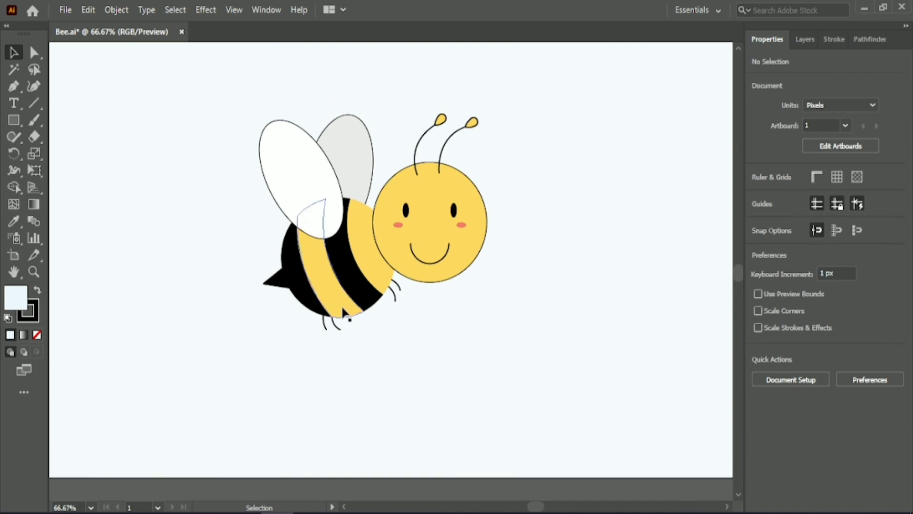
# Step: Ungroup the striped body into its separate stripe shapes
pyautogui.click(339, 299)
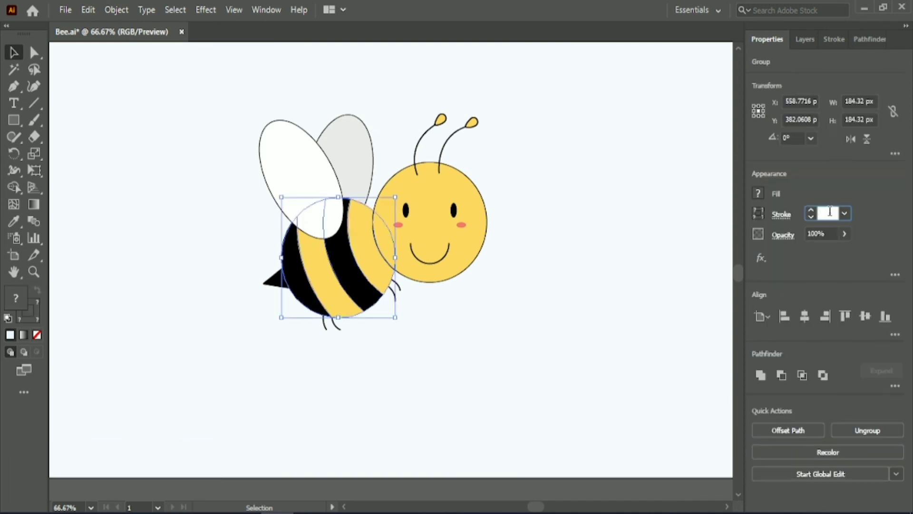
pyautogui.click(363, 407)
pyautogui.click(339, 303)
pyautogui.click(859, 432)
pyautogui.click(363, 398)
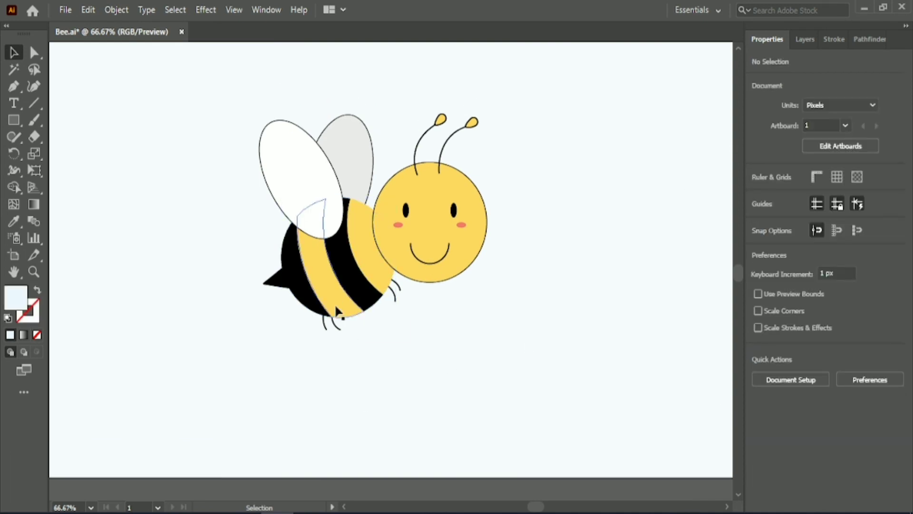
# Step: Give the two yellow body stripes a black 2 pt stroke
pyautogui.click(337, 307)
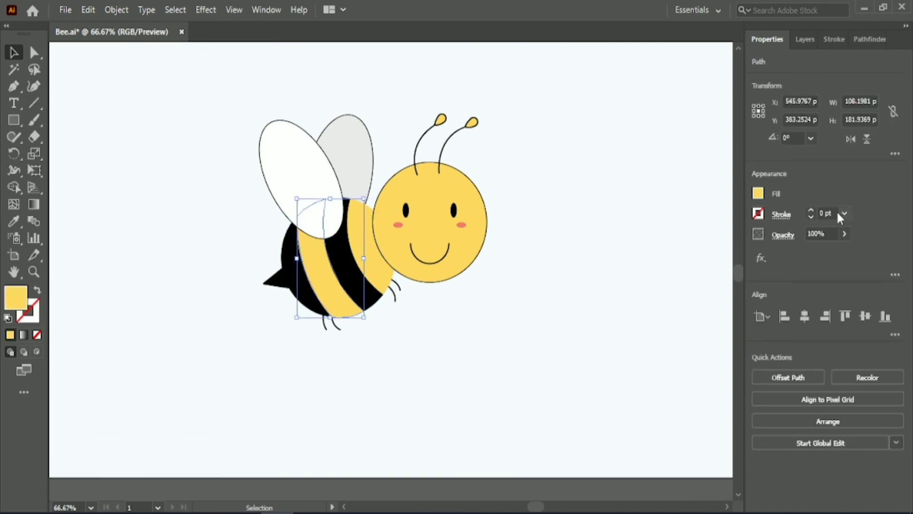
pyautogui.click(758, 220)
pyautogui.click(681, 243)
pyautogui.click(616, 343)
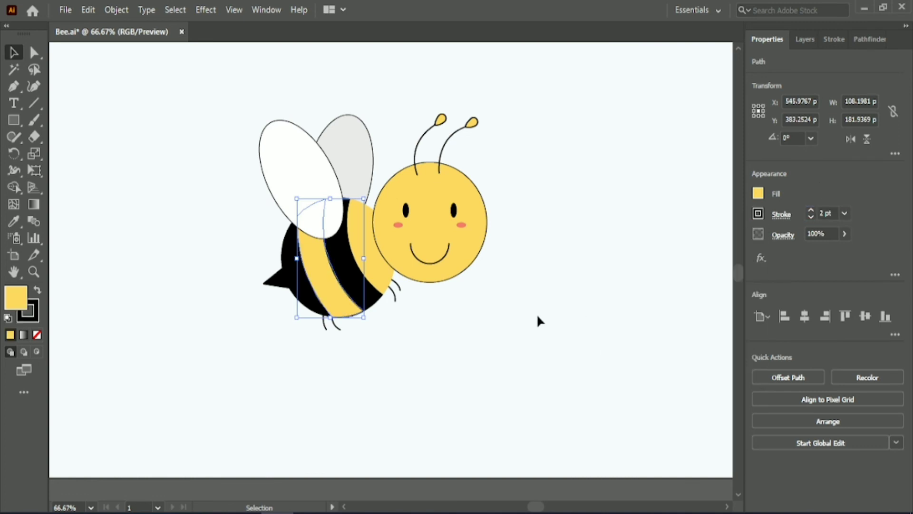
pyautogui.click(539, 321)
pyautogui.click(361, 267)
pyautogui.click(825, 213)
pyautogui.click(383, 335)
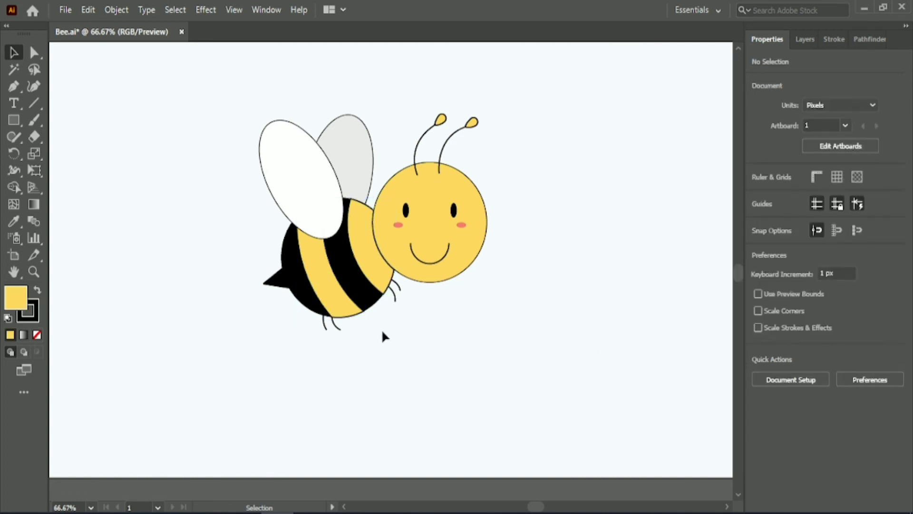
# Step: Add a black stroke to both black body stripes
pyautogui.click(362, 285)
pyautogui.keyDown('shift'); pyautogui.click(299, 289); pyautogui.keyUp('shift')
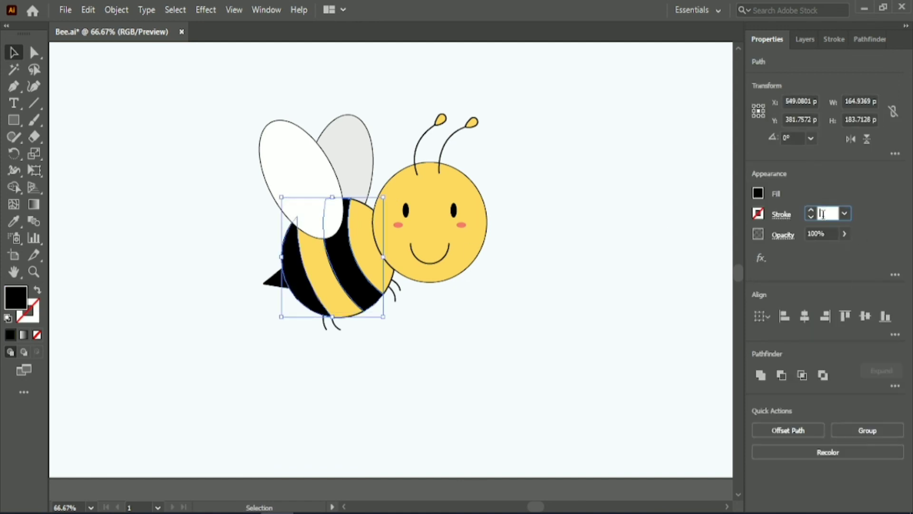
pyautogui.click(381, 370)
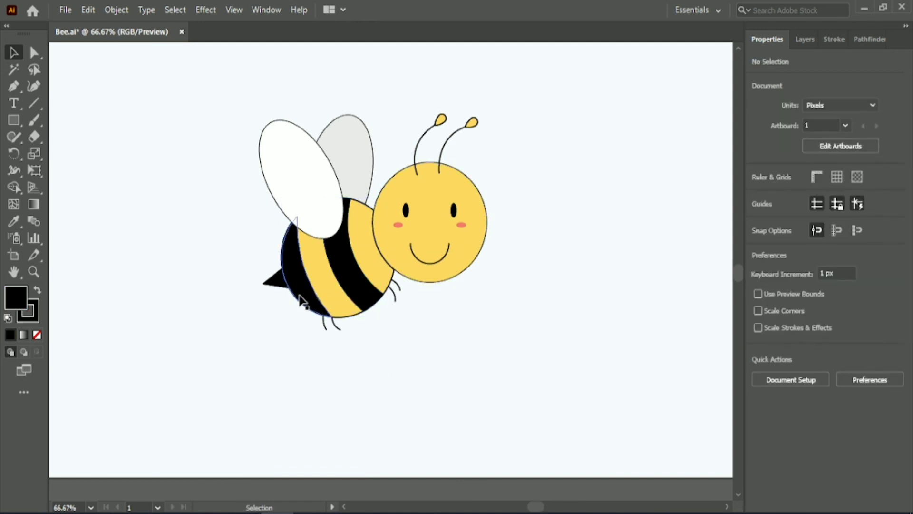
# Step: Thicken the black outline of the head circle to match the body
pyautogui.scroll(-2, 287, 356)
pyautogui.hscroll(-3, 535, 507)
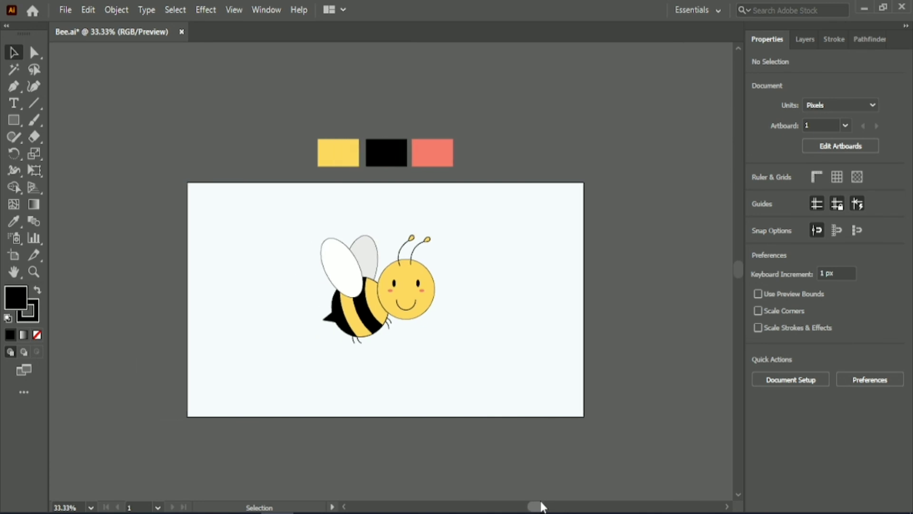
pyautogui.moveTo(480, 390); pyautogui.dragTo(480, 390)
pyautogui.click(464, 359)
pyautogui.scroll(1, 452, 359)
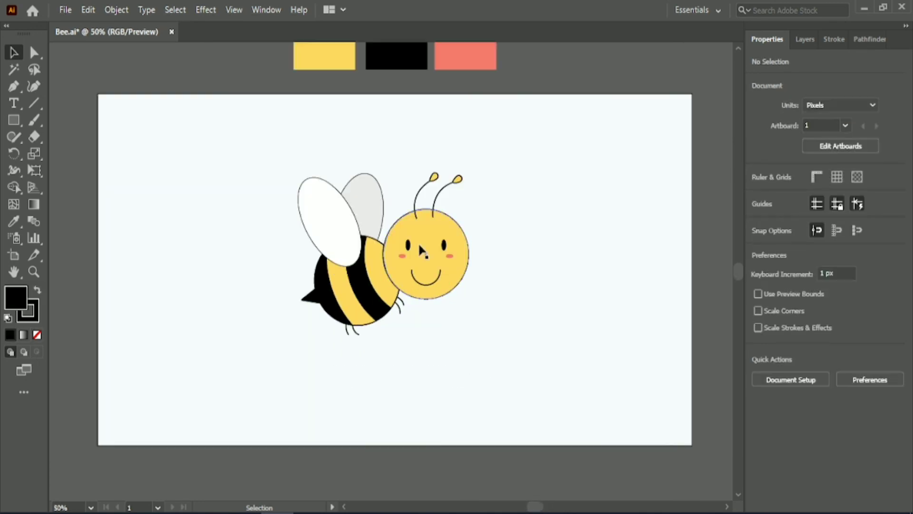
pyautogui.click(421, 247)
pyautogui.click(243, 272)
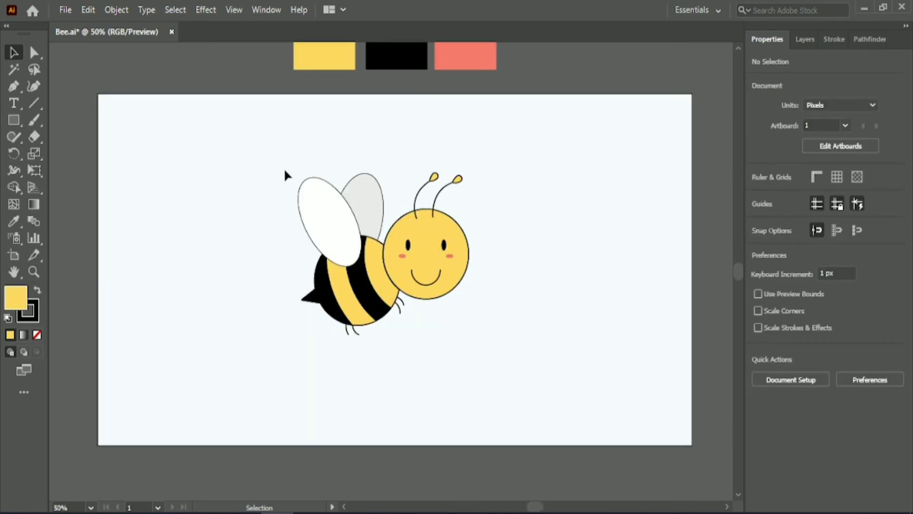
# Step: Select both wings and increase the weight of their black outlines
pyautogui.click(328, 219)
pyautogui.keyDown('shift'); pyautogui.click(372, 190); pyautogui.keyUp('shift')
pyautogui.click(832, 214)
pyautogui.press('Up')
pyautogui.click(557, 242)
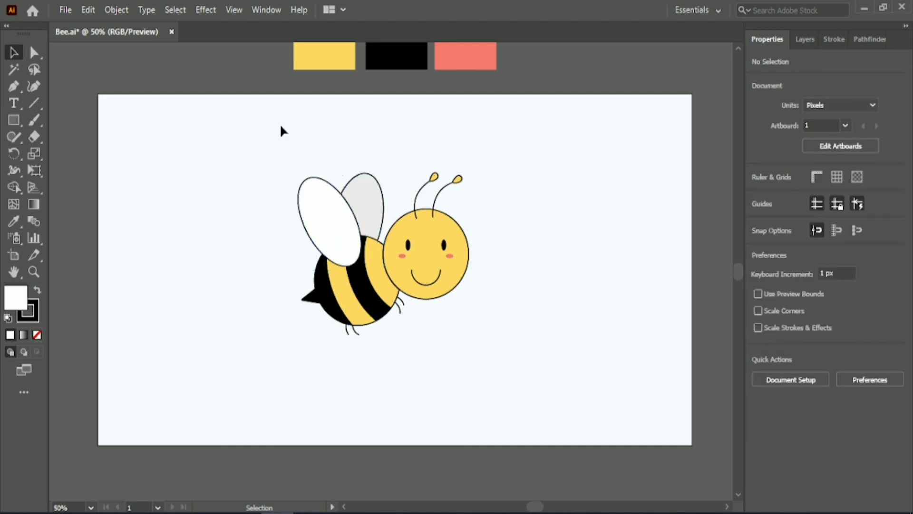
# Step: Group all parts of the bee and enlarge the group
pyautogui.moveTo(282, 131); pyautogui.dragTo(520, 340)
pyautogui.hotkey('ctrl', 'g')
pyautogui.moveTo(470, 252); pyautogui.dragTo(597, 274)
# Step: Enlarge the bee group to about 629 × 567 px and center it horizontally and vertically on the artboard
pyautogui.click(805, 315)
pyautogui.click(865, 316)
pyautogui.click(554, 280)
pyautogui.click(528, 277)
pyautogui.moveTo(542, 270); pyautogui.dragTo(555, 273)
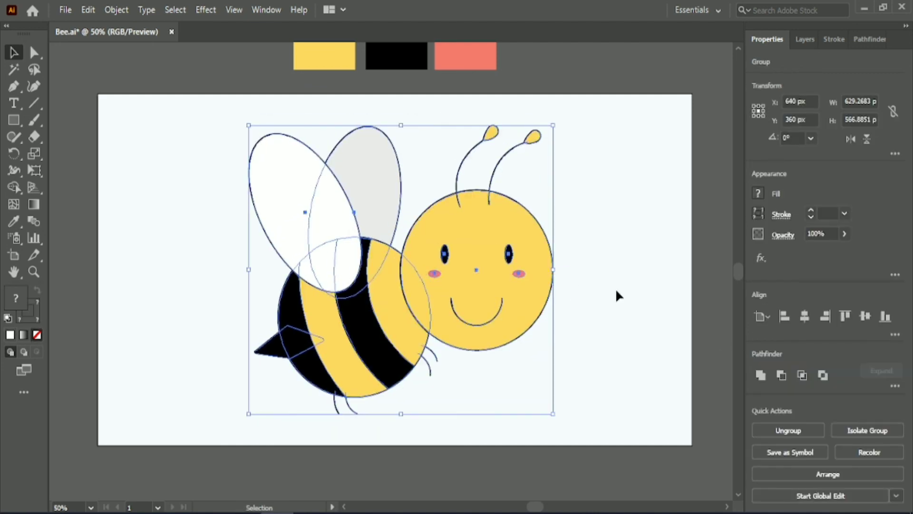
pyautogui.click(805, 316)
pyautogui.click(865, 316)
pyautogui.click(598, 269)
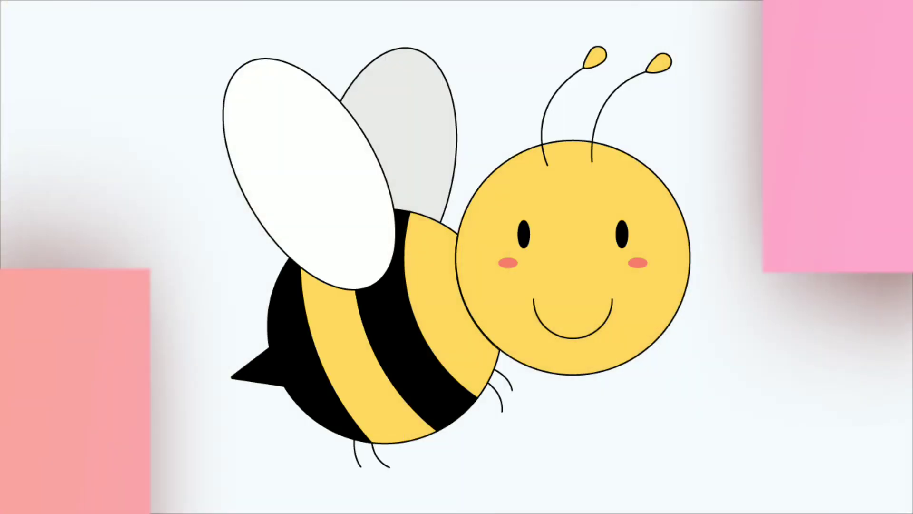